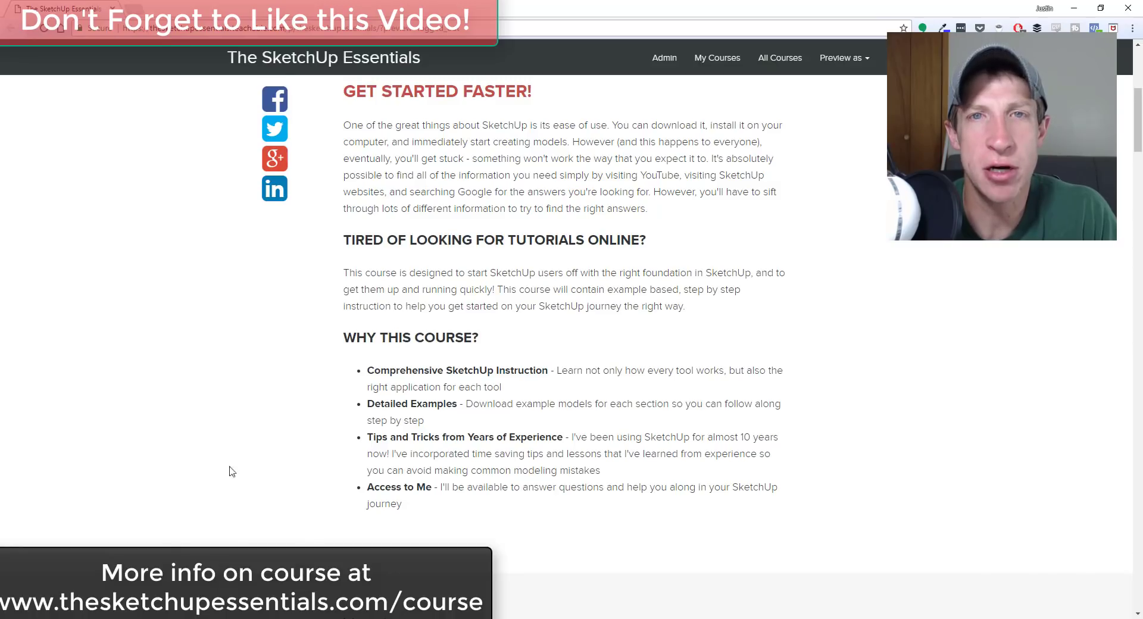
Step: Scroll the SketchUp Essentials course outline down past the Interior Design and Layout sections
scroll(257, 439, "down", 8)
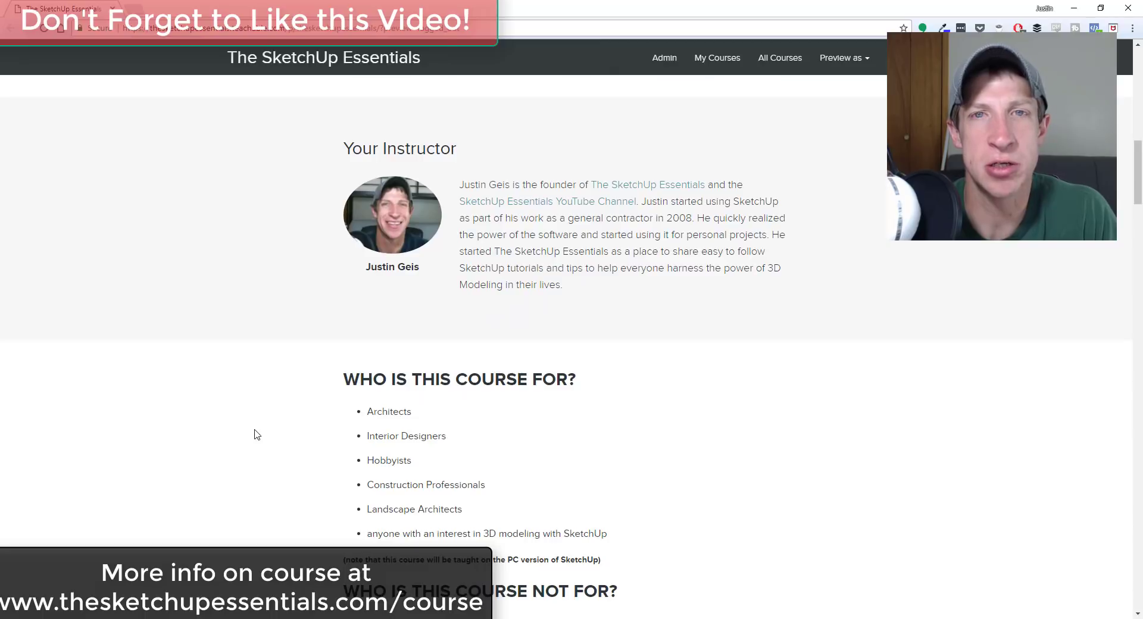
scroll(257, 435, "down", 4)
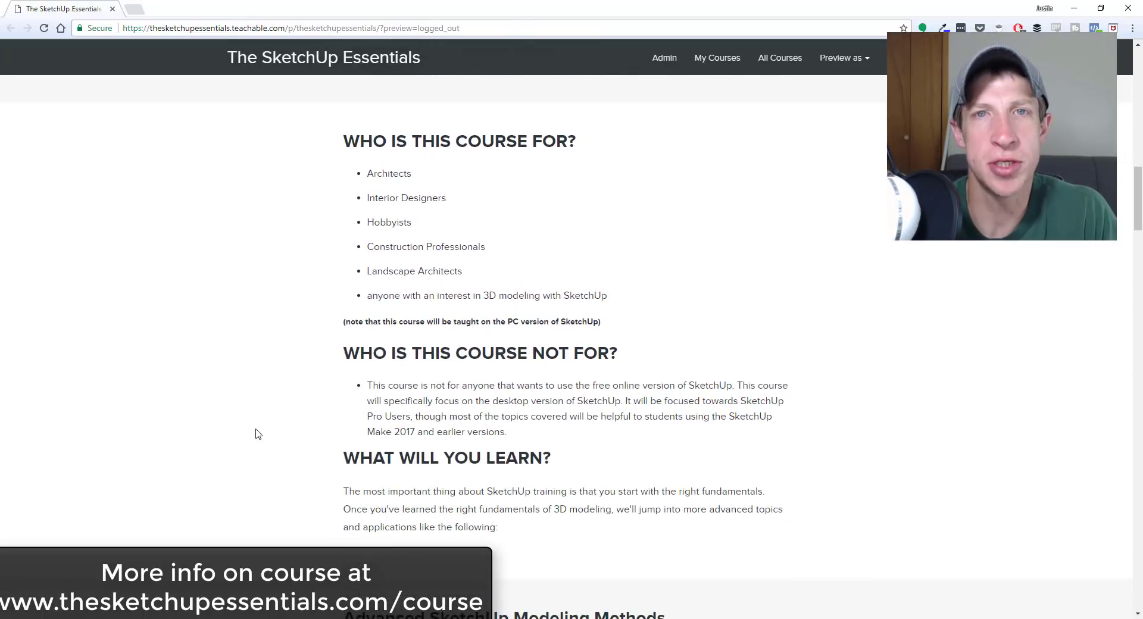
scroll(333, 395, "down", 4)
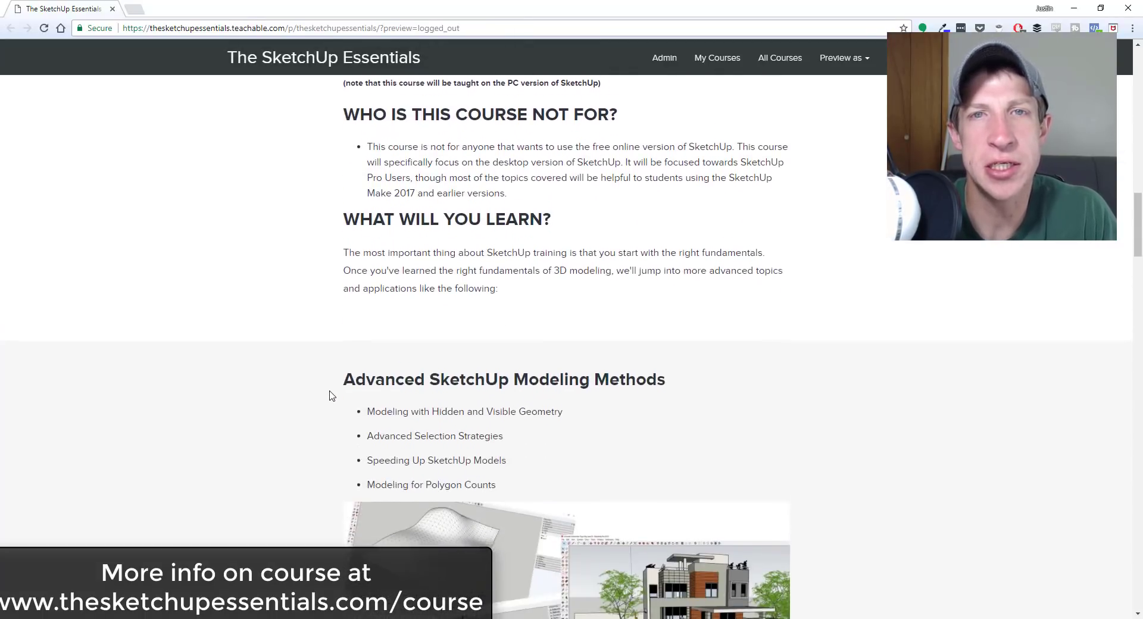
scroll(332, 396, "down", 2)
scroll(327, 393, "down", 2)
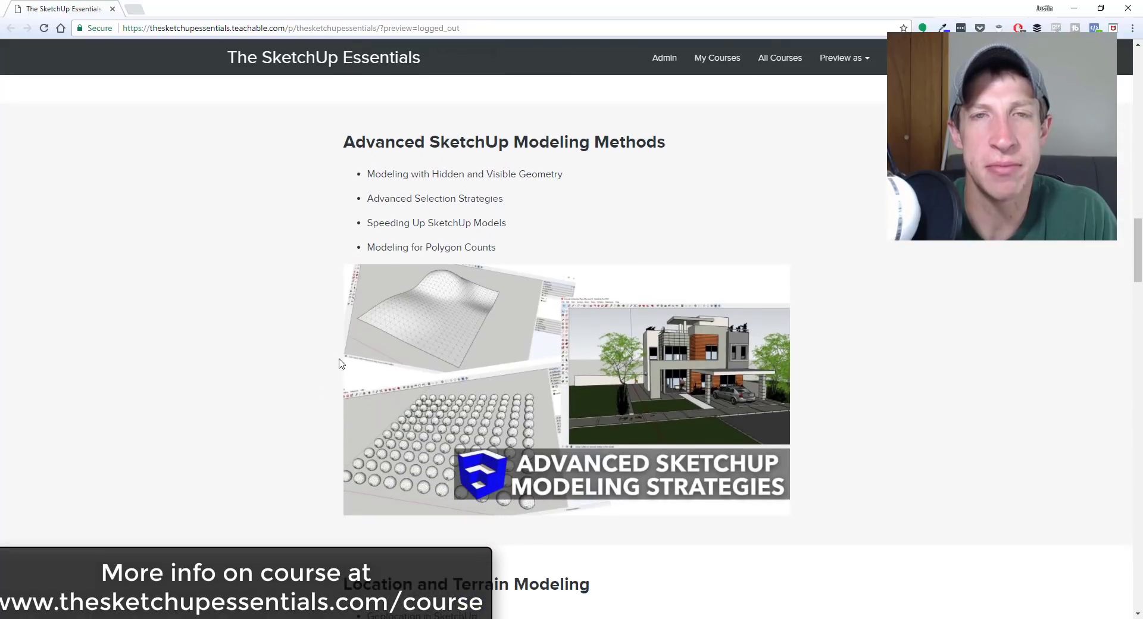
scroll(341, 348, "down", 6)
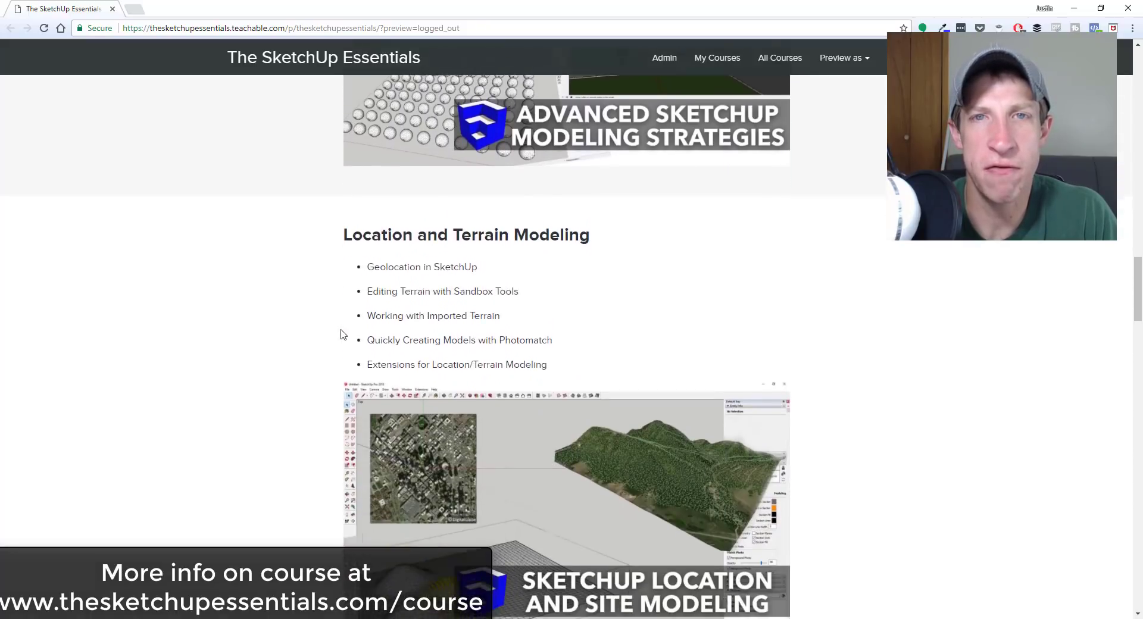
scroll(340, 334, "down", 2)
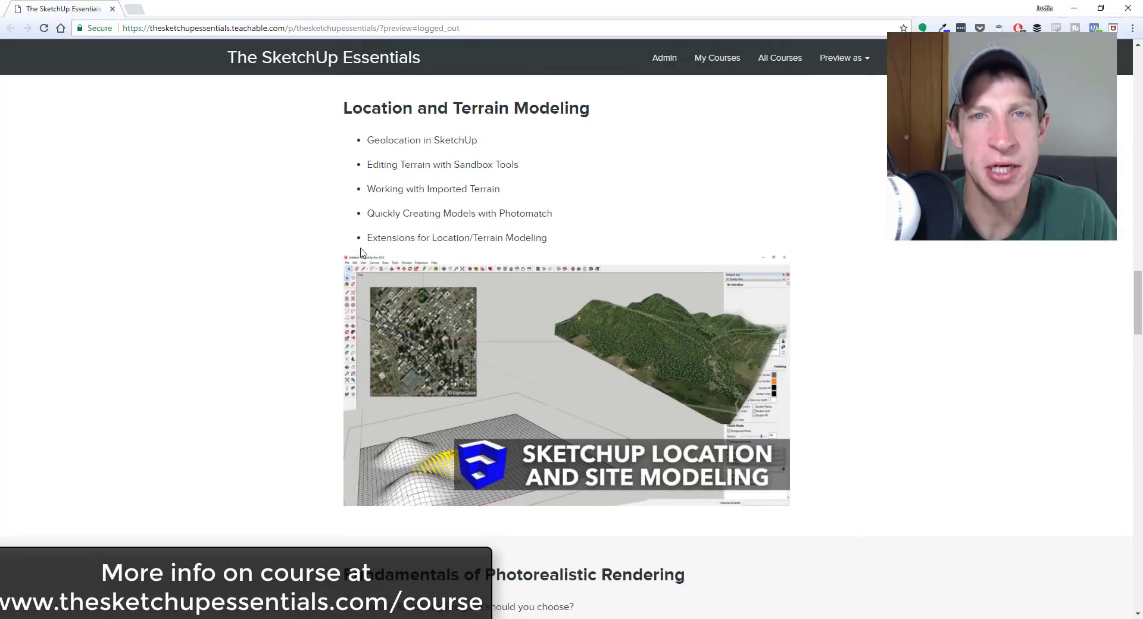
scroll(351, 262, "down", 7)
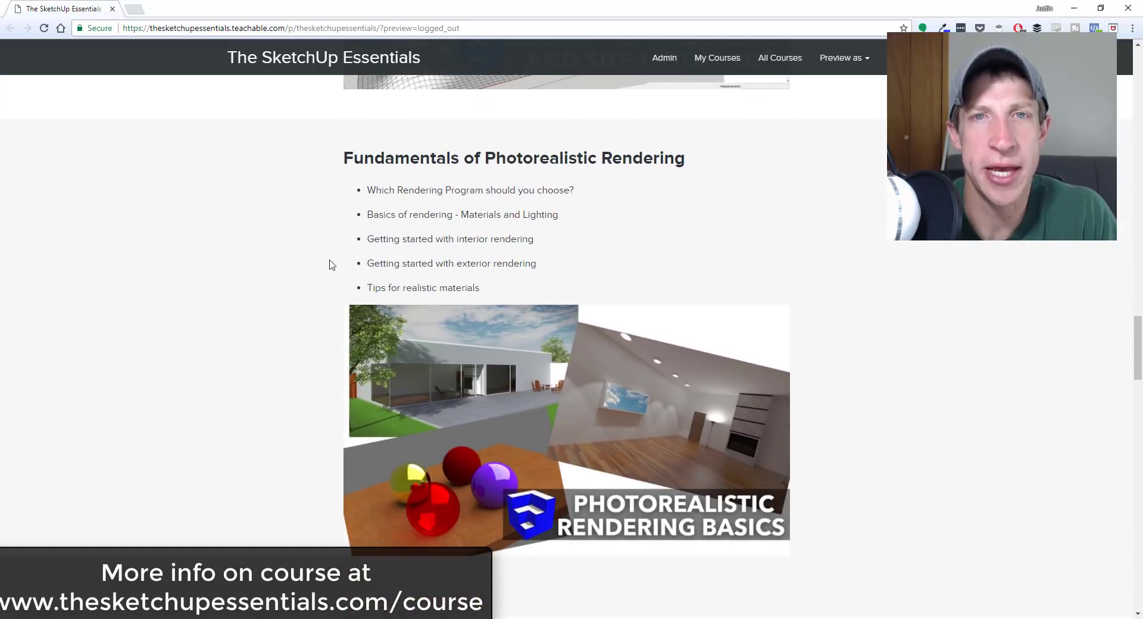
scroll(349, 277, "down", 9)
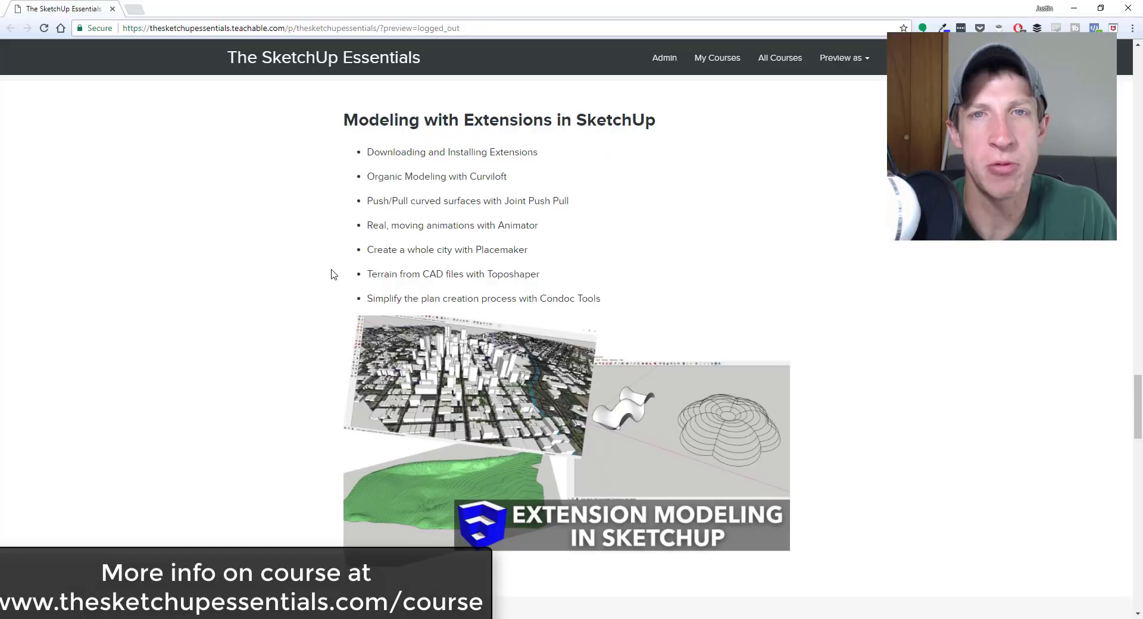
scroll(327, 274, "down", 9)
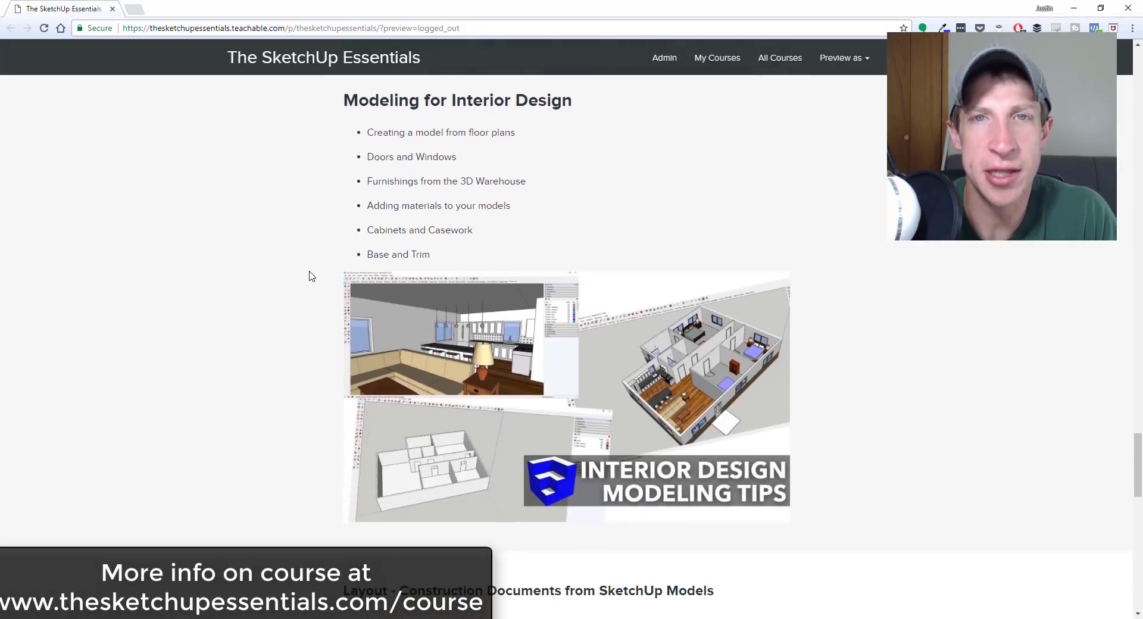
scroll(332, 226, "down", 8)
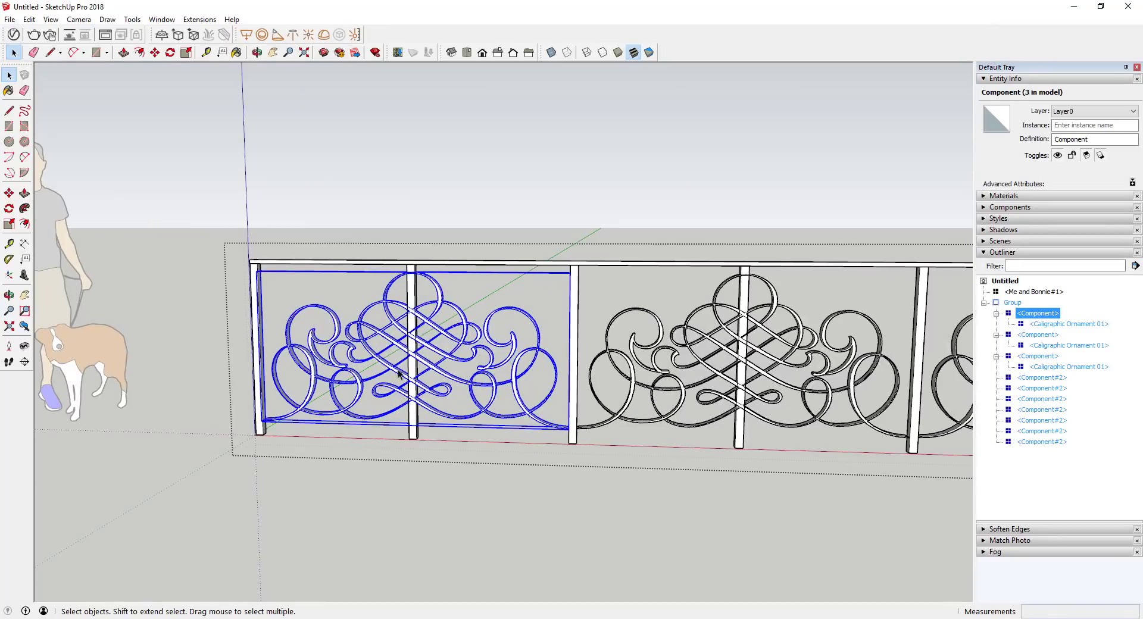
Step: Select several individual railing posts to inspect them in Entity Info
left_click(411, 368)
left_click(572, 354)
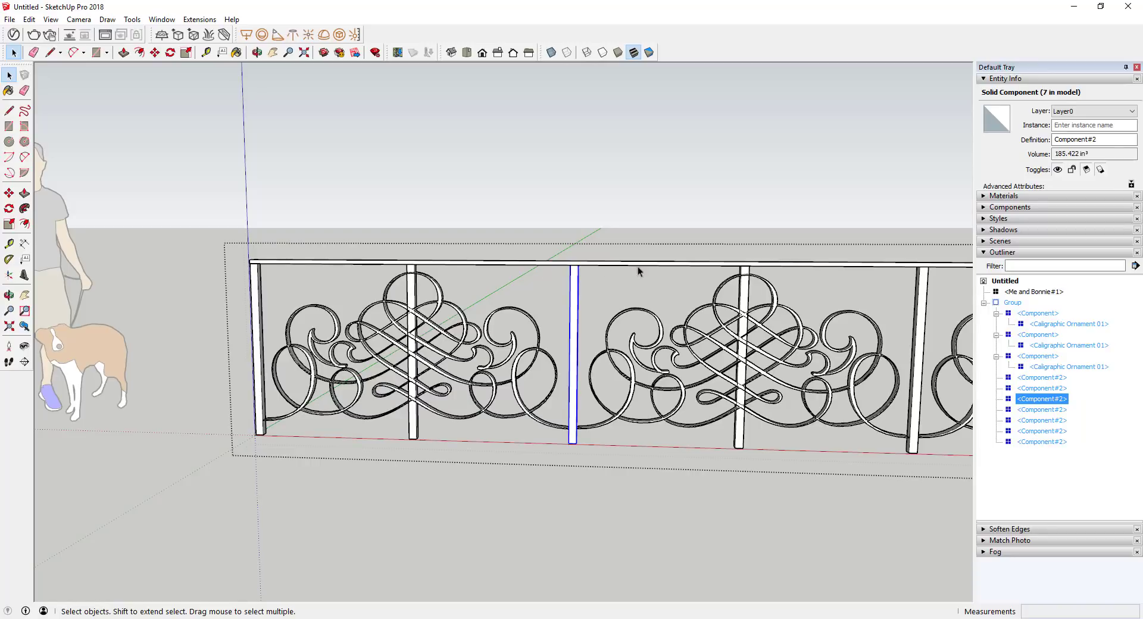
scroll(526, 280, "down", 3)
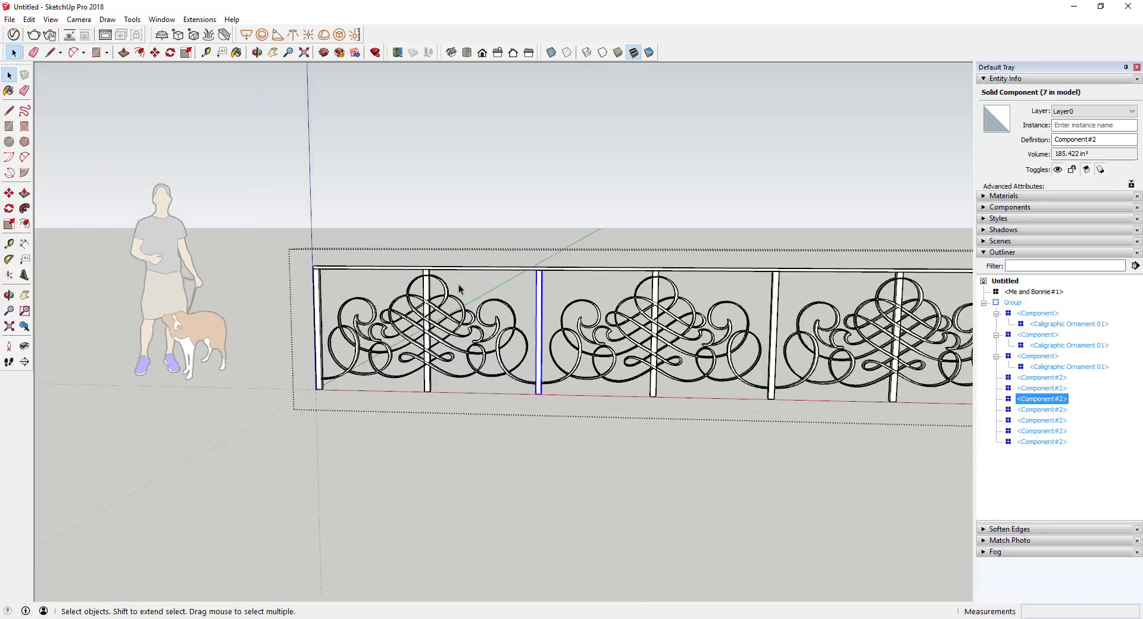
left_click(431, 343)
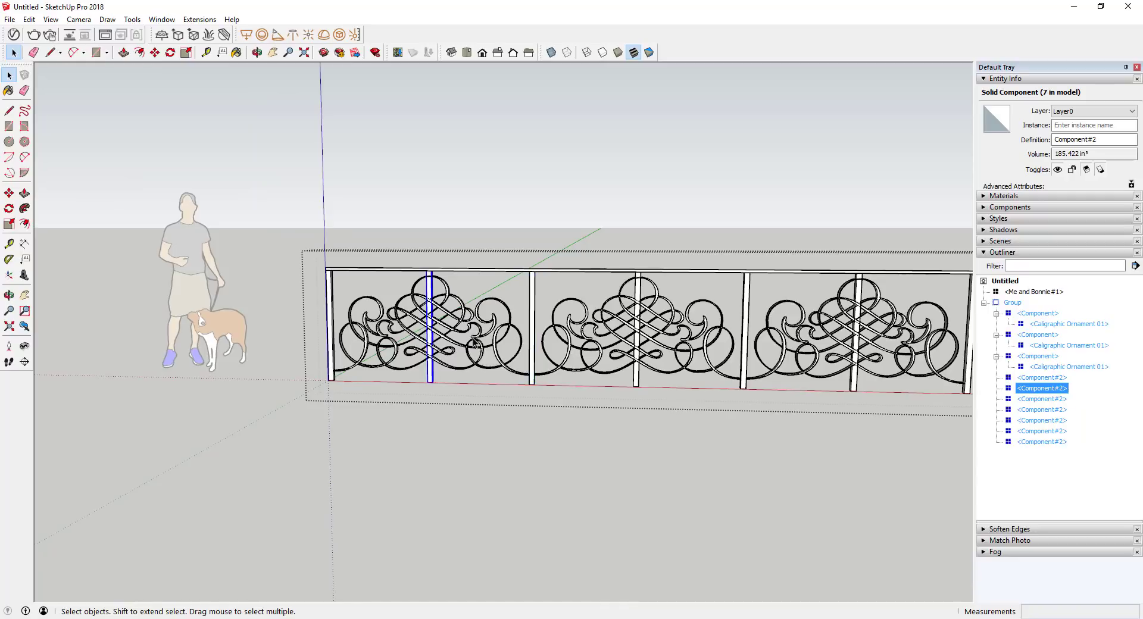
scroll(593, 341, "down", 2)
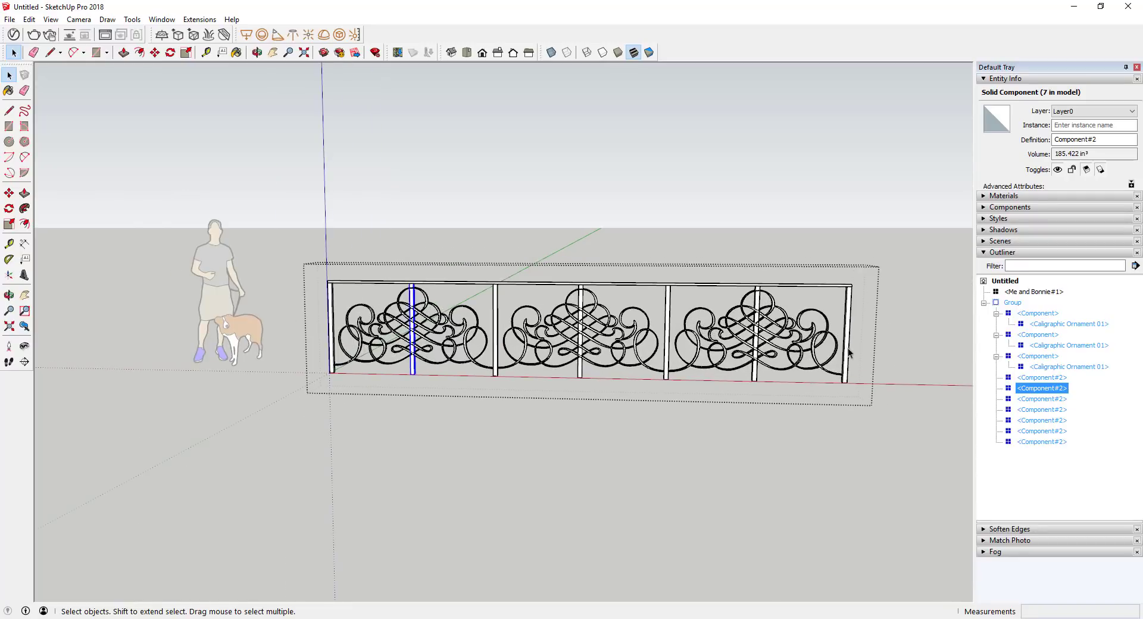
Step: Orbit and zoom around the railing at an angle, then clear the selection
middle_click_drag(849, 353, 809, 315)
scroll(801, 310, "up", 2)
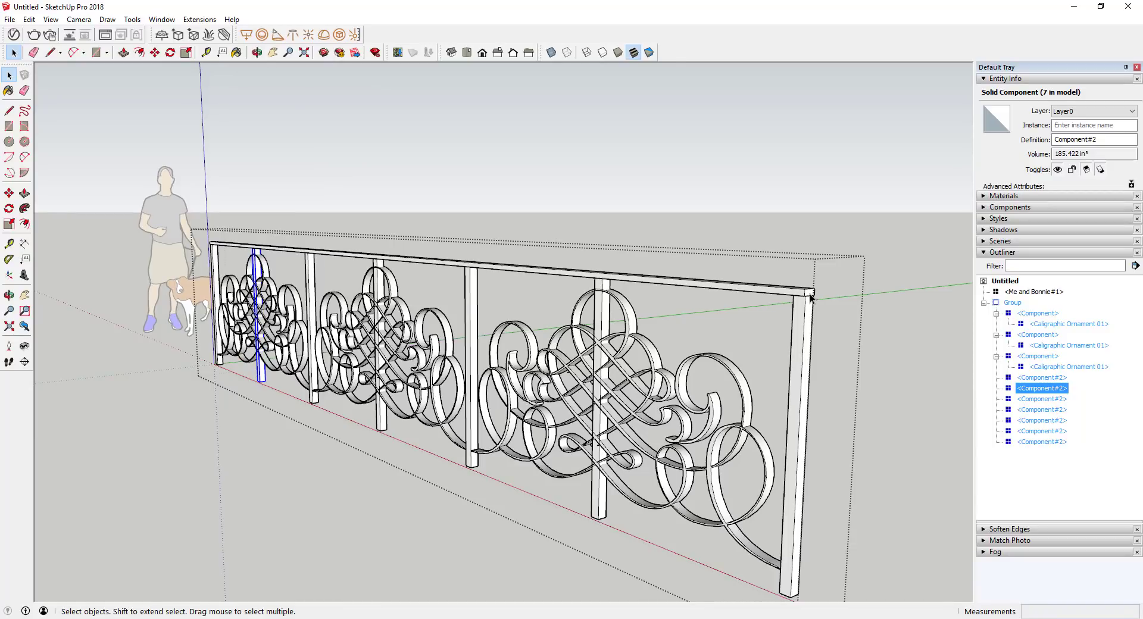
scroll(803, 301, "down", 3)
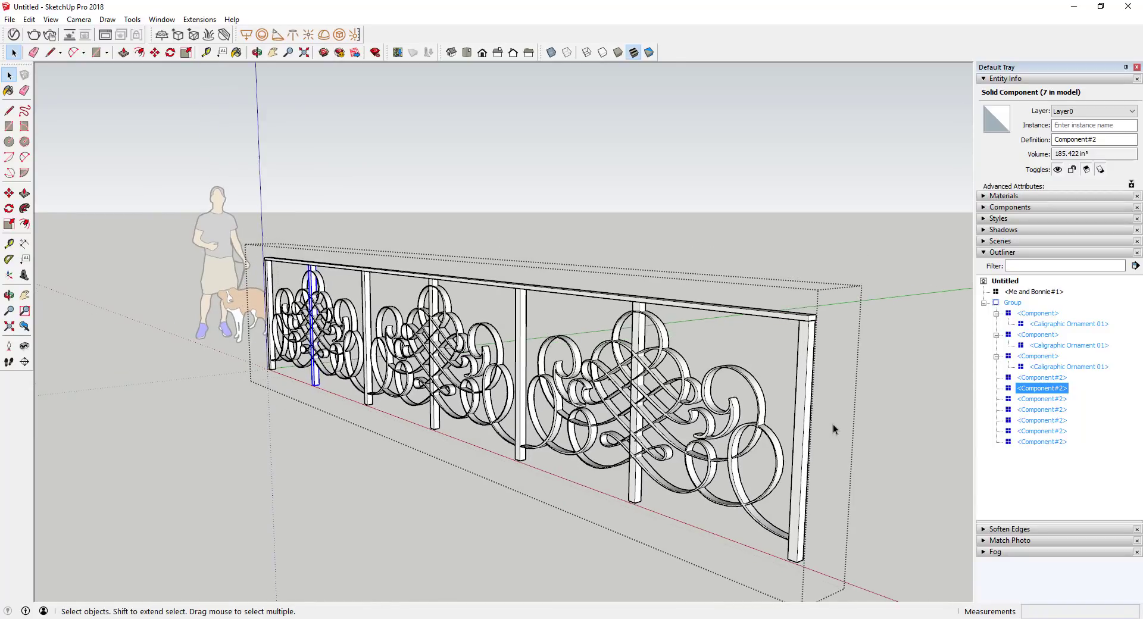
left_click(840, 429)
scroll(504, 372, "down", 3)
left_click(504, 372)
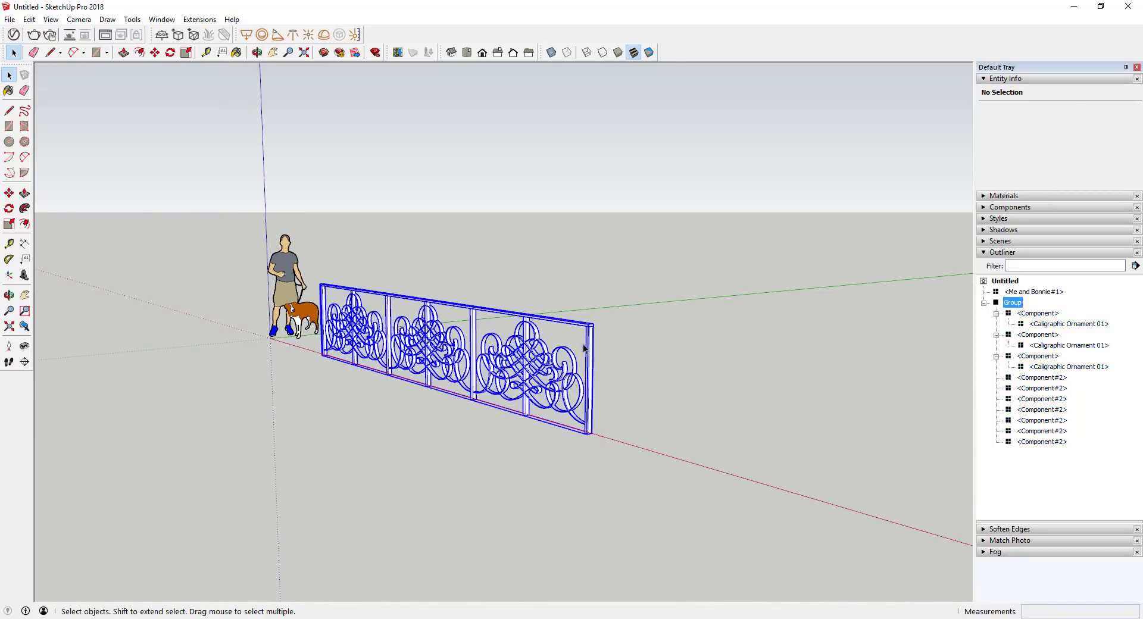
middle_click_drag(505, 372, 457, 309)
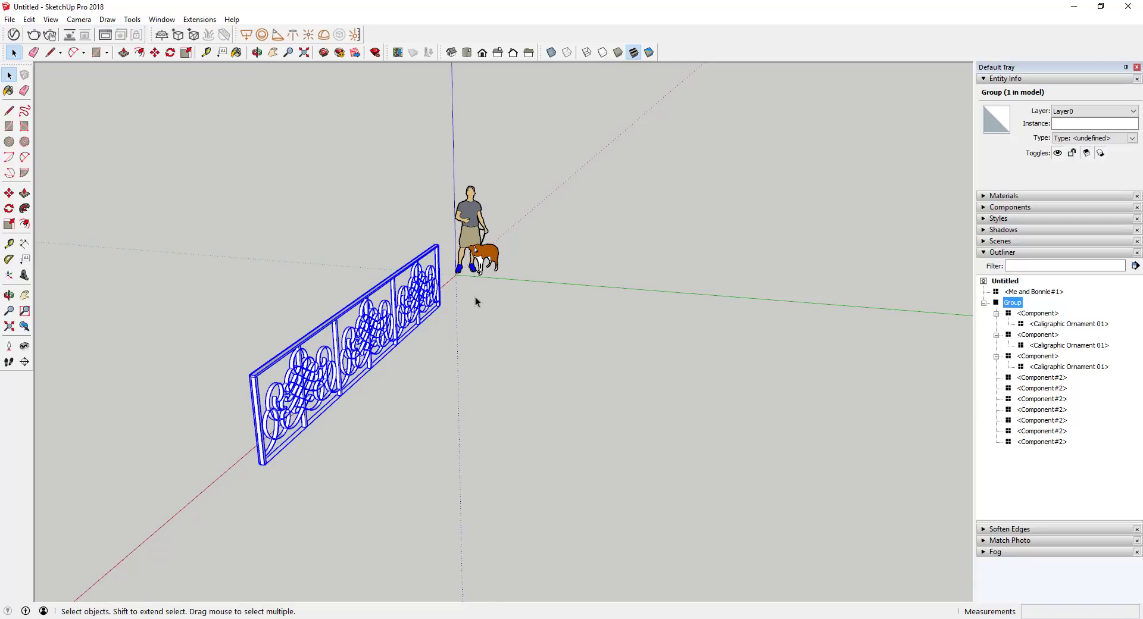
middle_click_drag(442, 301, 410, 302)
scroll(472, 300, "up", 3)
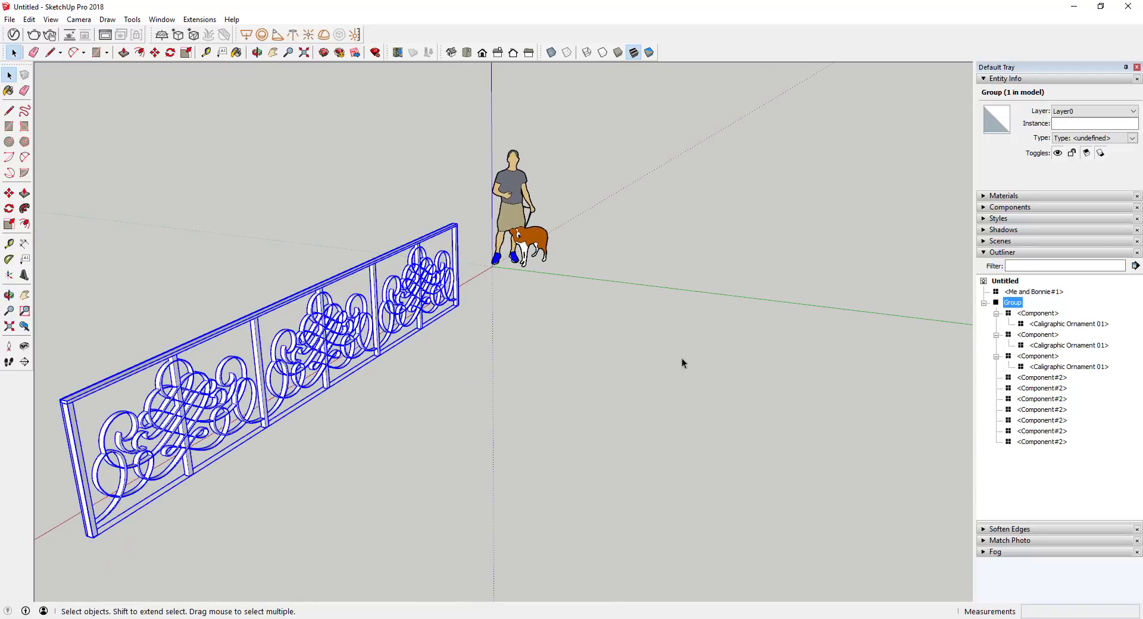
mouse_move(423, 618)
middle_click_drag(691, 300, 438, 314)
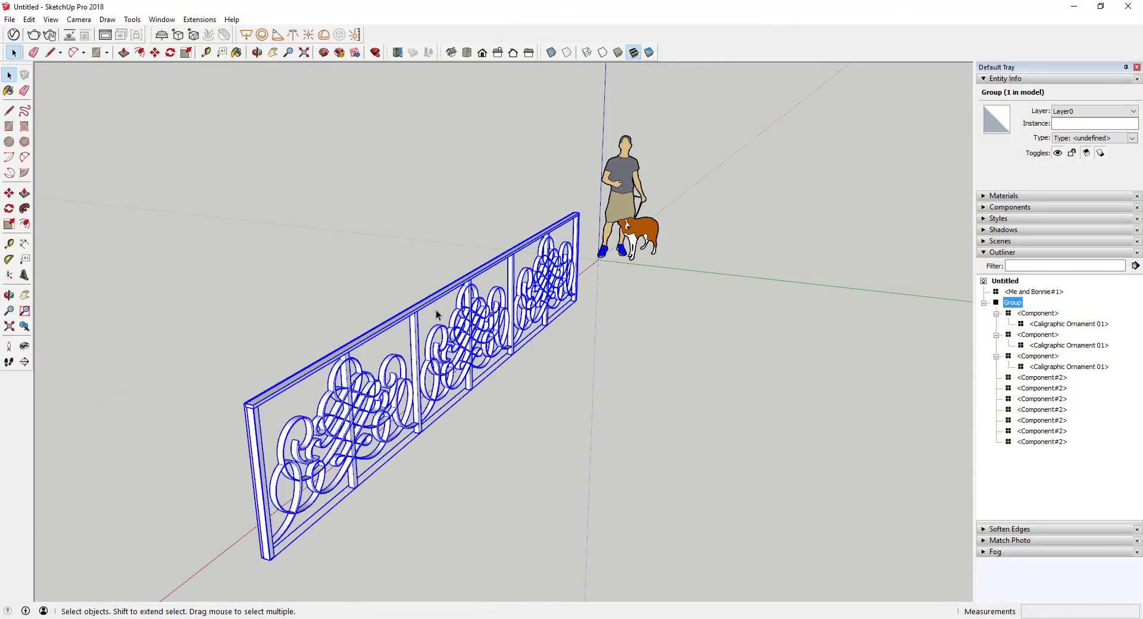
middle_click_drag(543, 333, 585, 297)
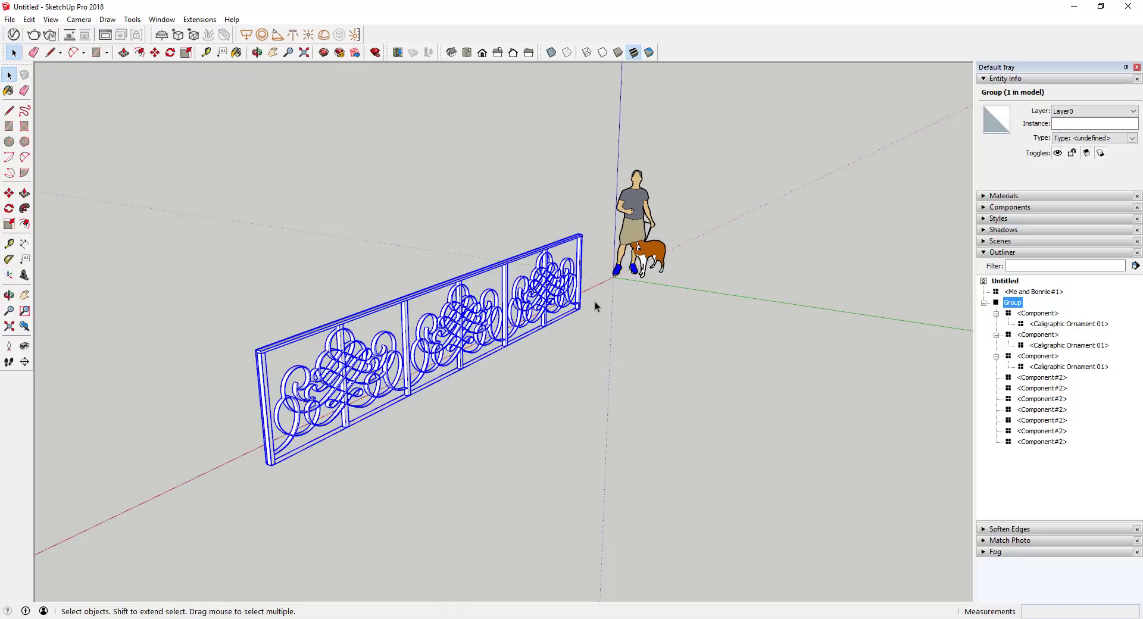
Step: Draw a trial straight line from near the model origin
key("l")
scroll(598, 301, "up", 4)
left_click(641, 300)
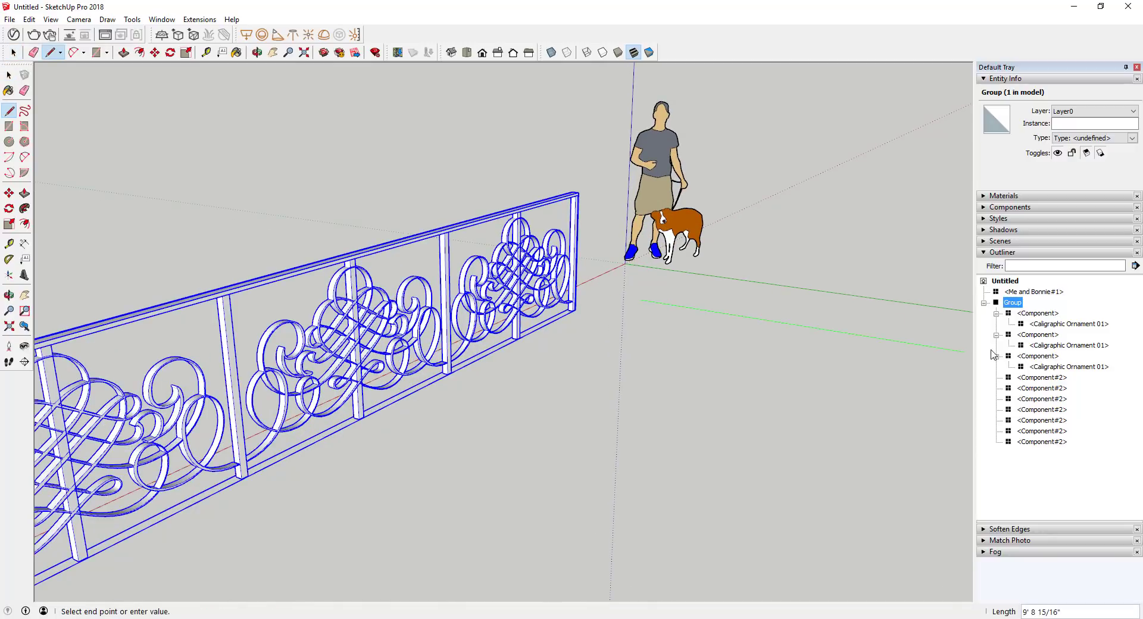
left_click(941, 350)
key("space")
scroll(685, 305, "down", 3)
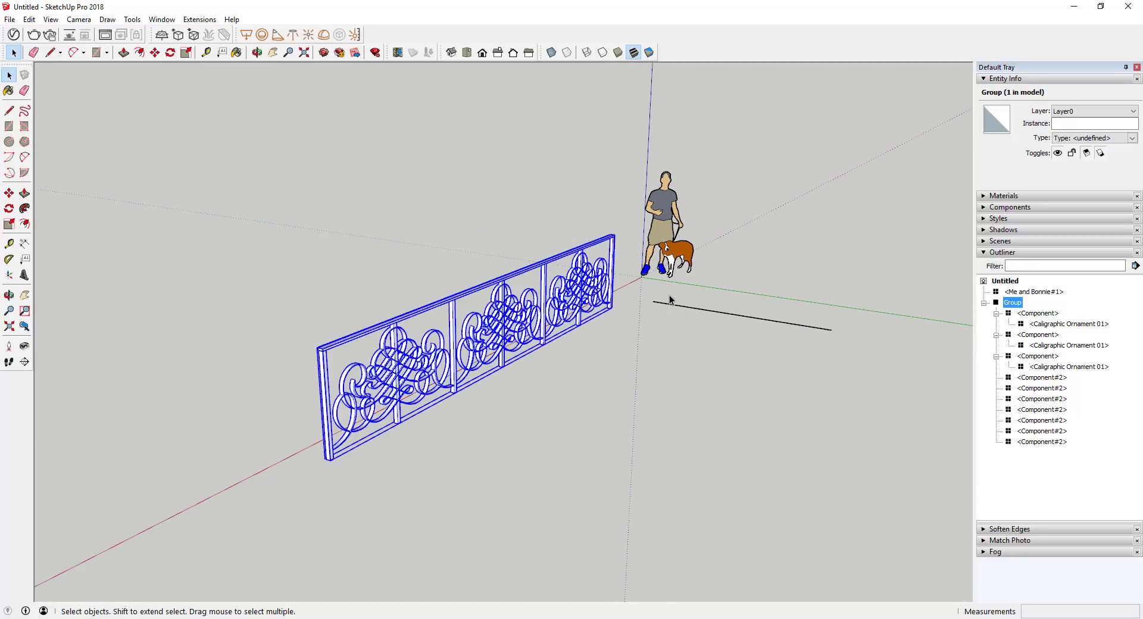
Step: Draw a trial two-point arc near the origin
key("a")
left_click(681, 284)
left_click(849, 309)
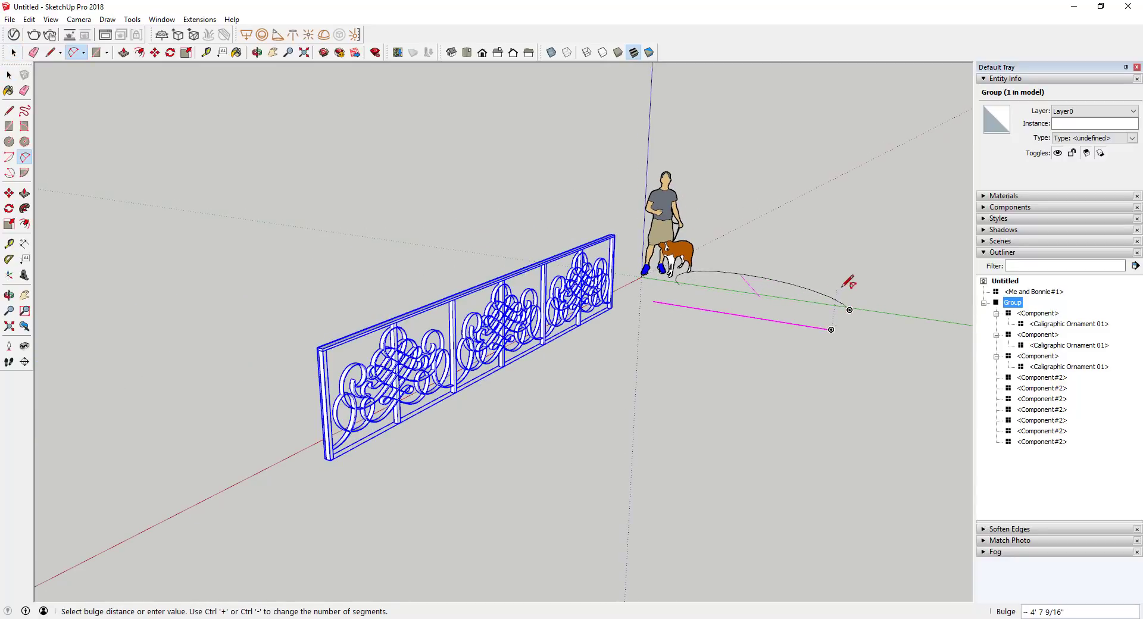
left_click(879, 288)
key("space")
Step: Erase the trial arc and line with the Eraser
key("e")
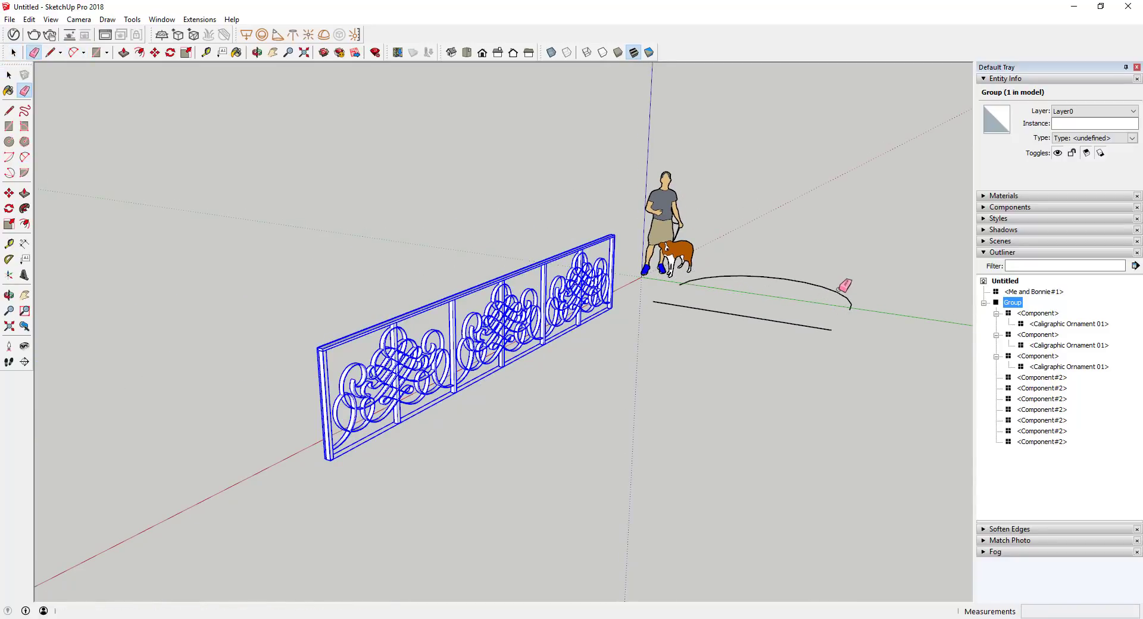
left_click_drag(880, 282, 798, 322)
key("space")
scroll(619, 309, "up", 5)
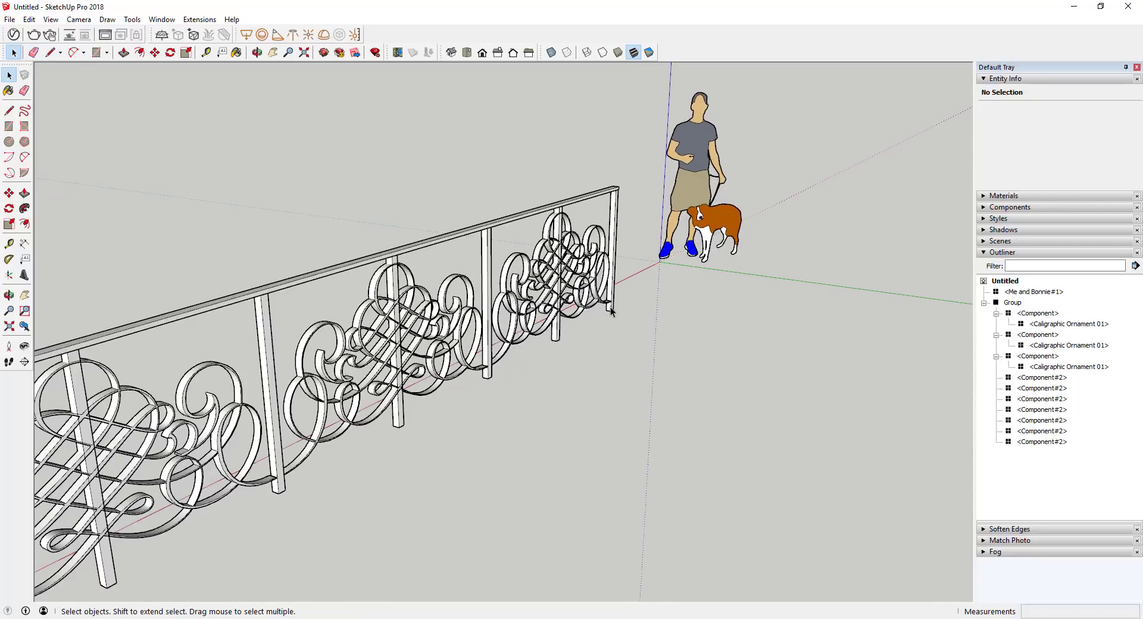
scroll(613, 311, "down", 4)
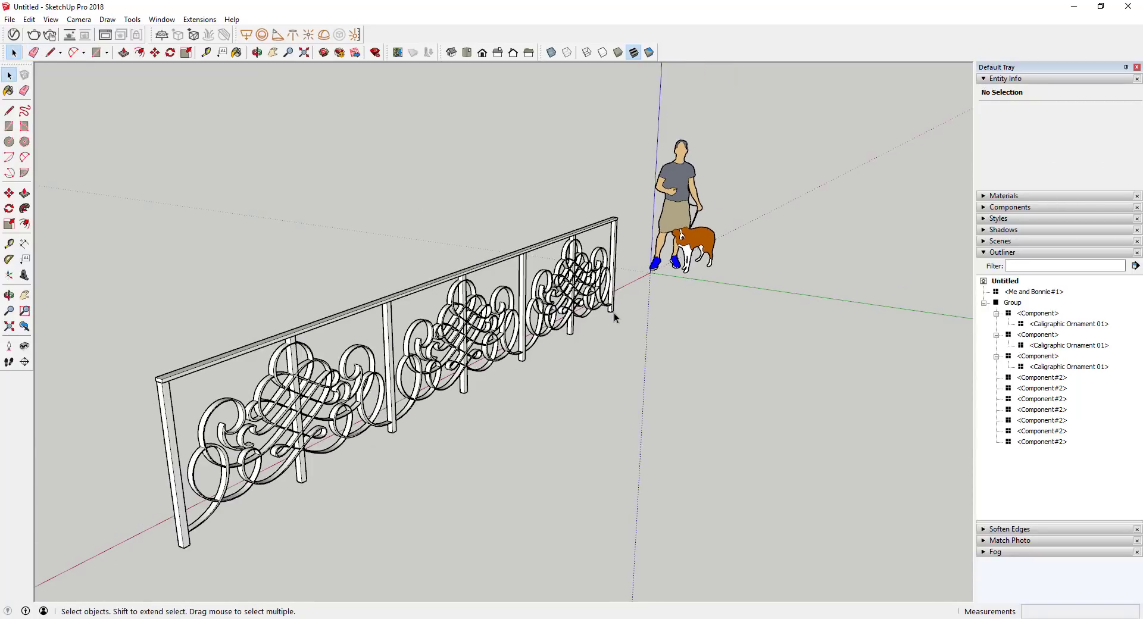
scroll(614, 313, "up", 2)
scroll(616, 309, "down", 3)
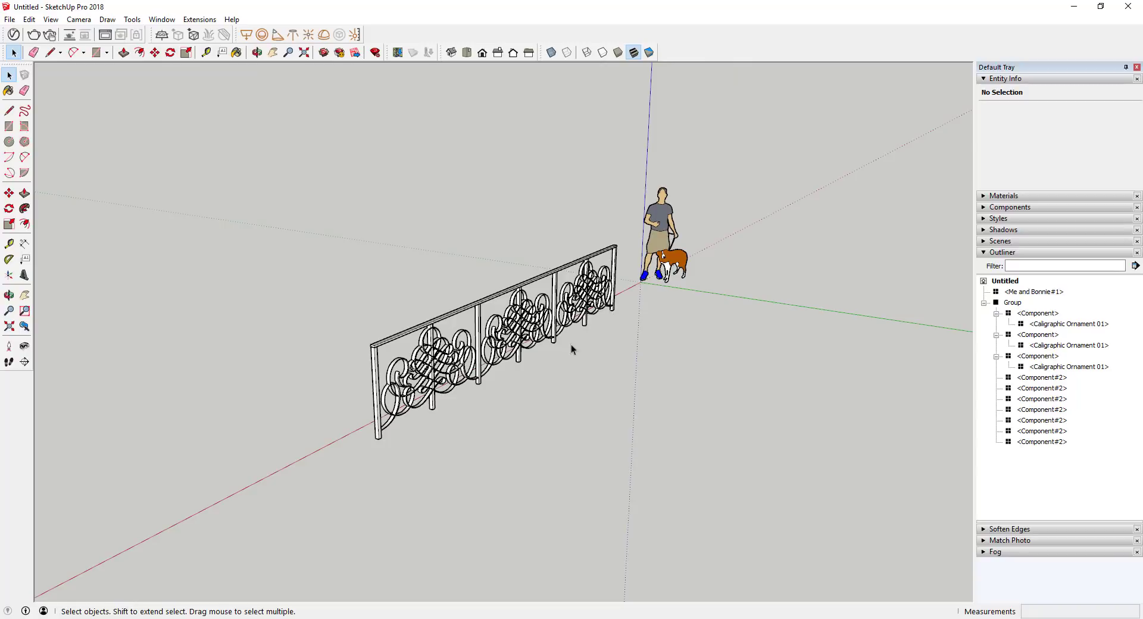
scroll(617, 310, "up", 4)
Step: Draw an edge along the full railing base from the end post's corner, then select it
key("l")
scroll(613, 314, "up", 3)
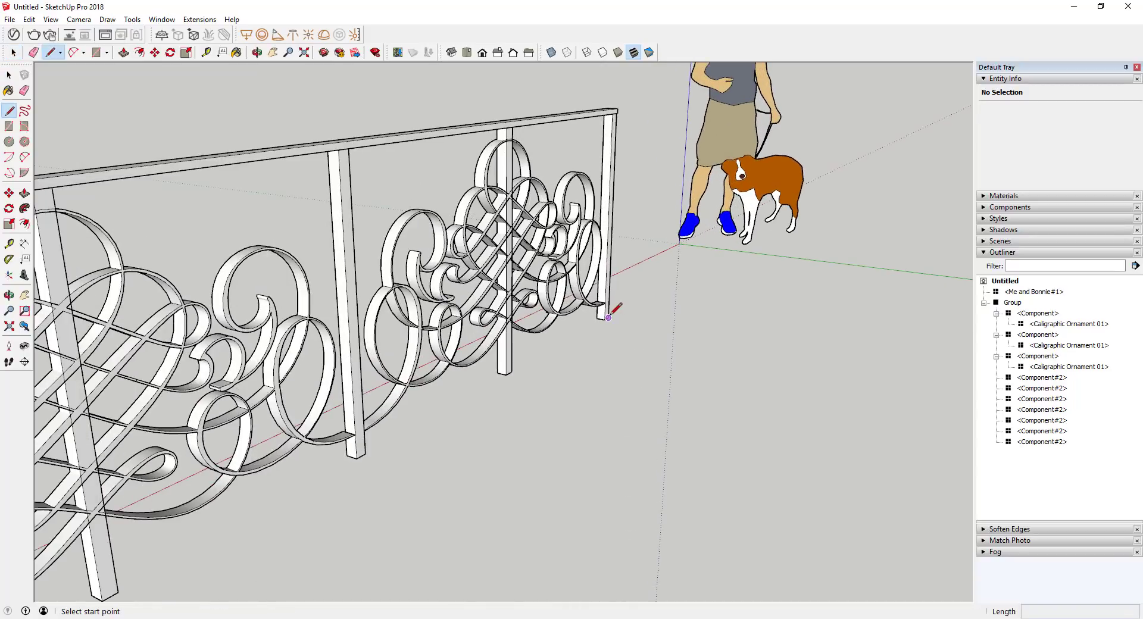
left_click(608, 317)
scroll(608, 317, "down", 5)
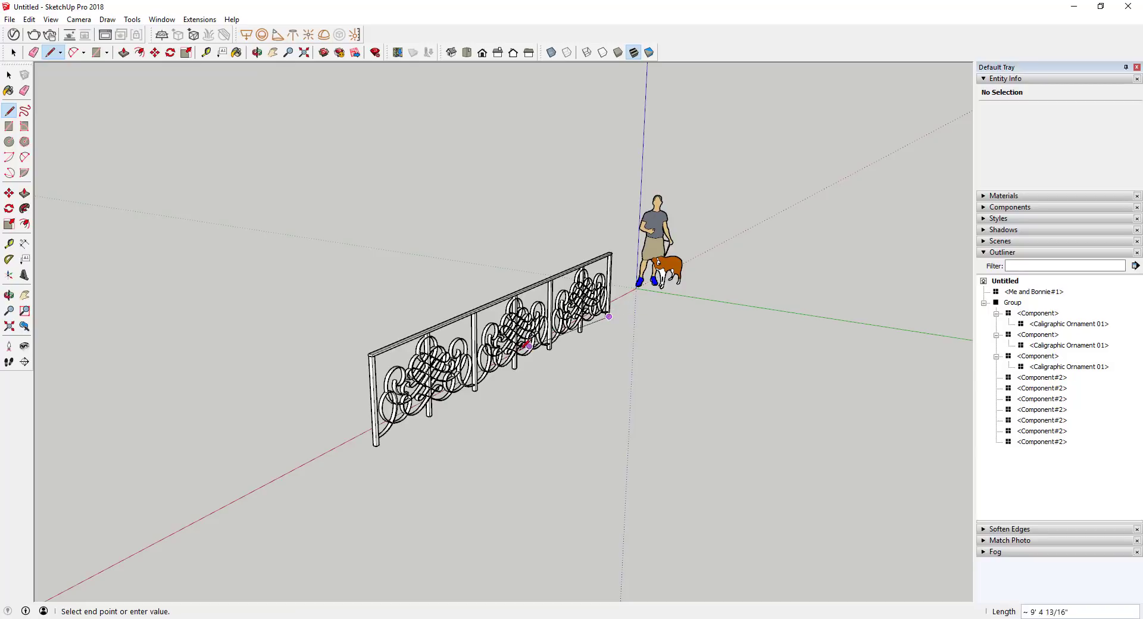
scroll(374, 445, "up", 3)
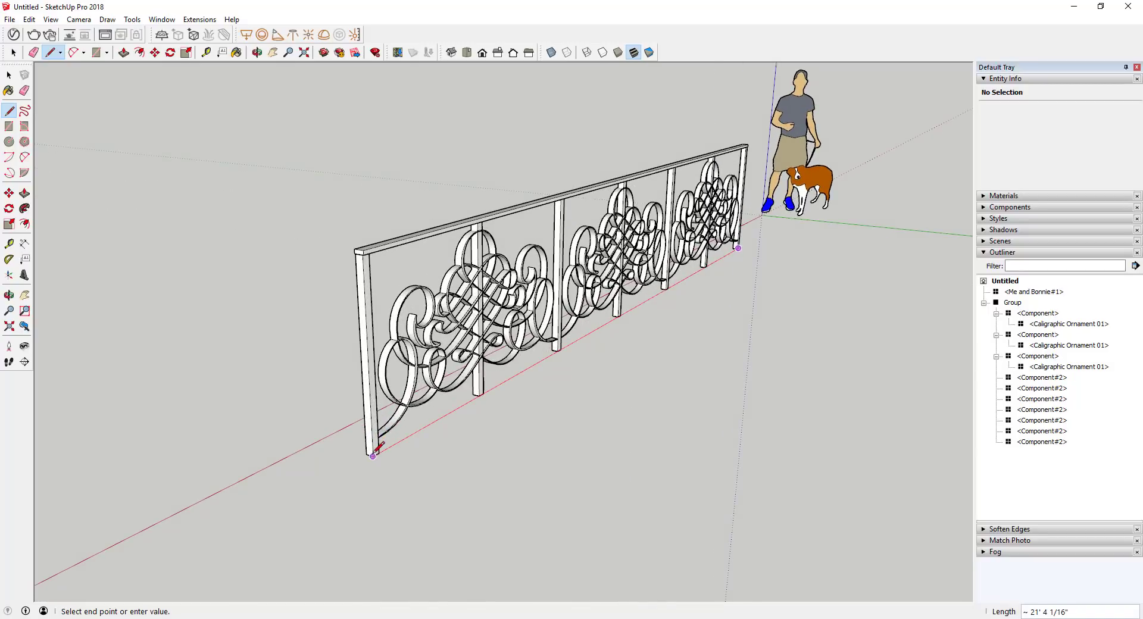
left_click(373, 456)
key("space")
left_click(391, 449)
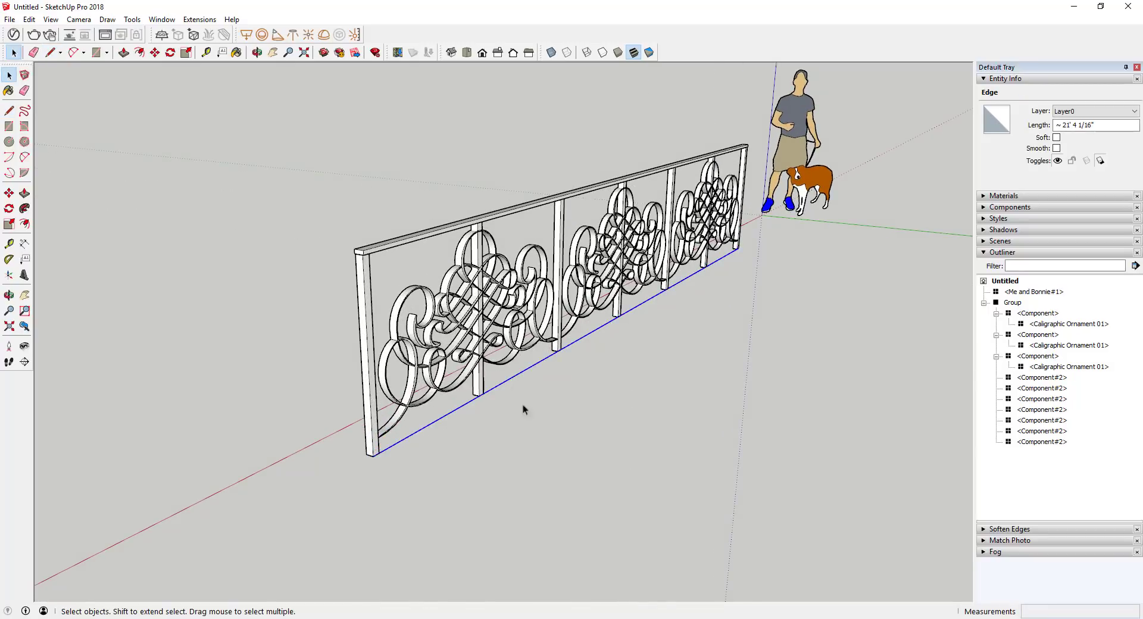
Step: Begin a new line at the railing's front corner
key("l")
left_click(373, 456)
scroll(373, 456, "down", 3)
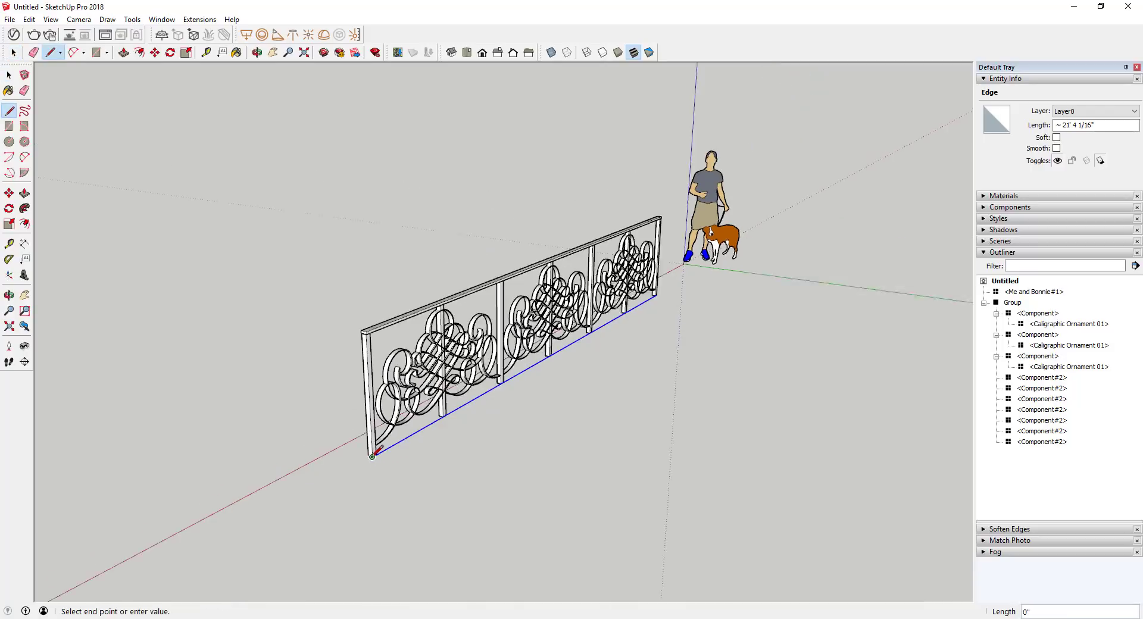
Step: Finish the line out from the front corner and draw a matching line from the far end
left_click(540, 511)
key("Escape")
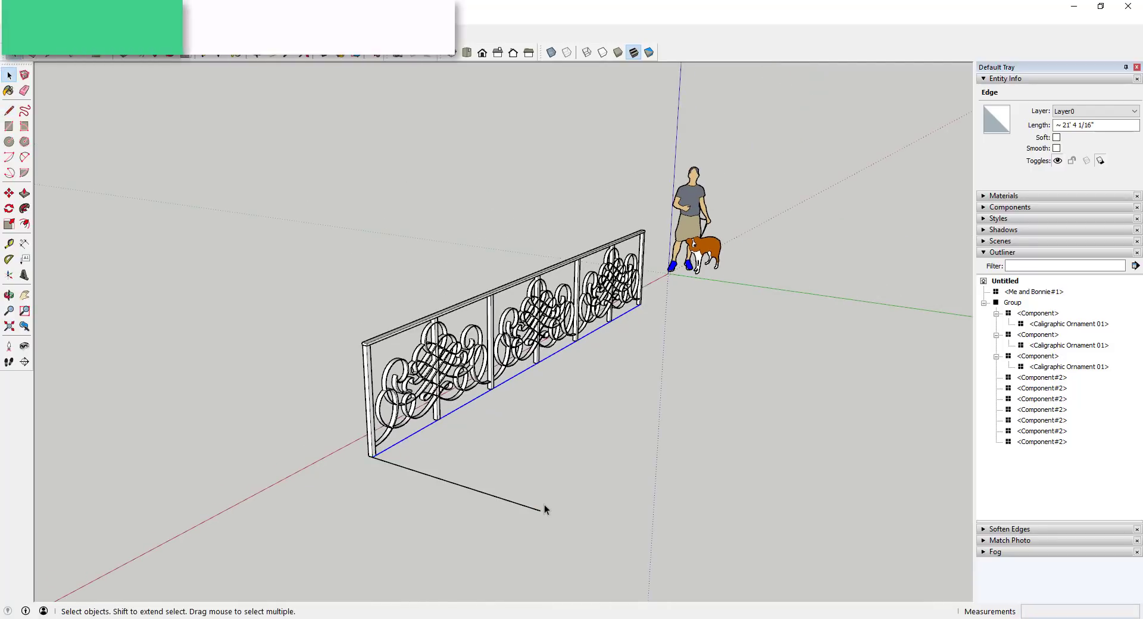
scroll(640, 301, "up", 4)
scroll(640, 300, "down", 2)
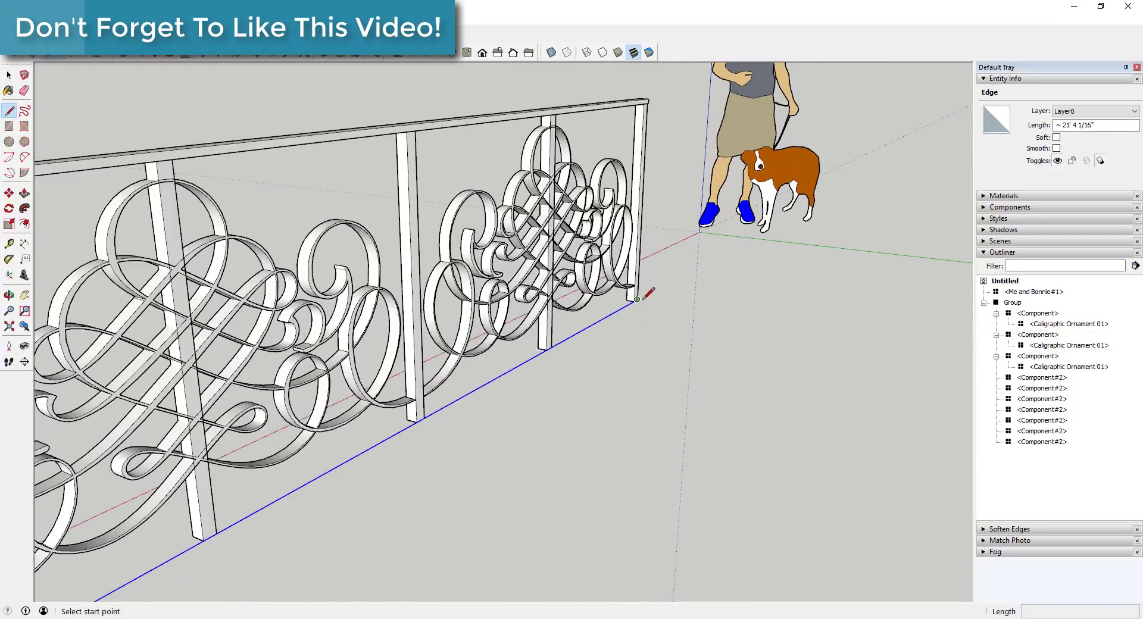
left_click(640, 301)
scroll(640, 301, "down", 3)
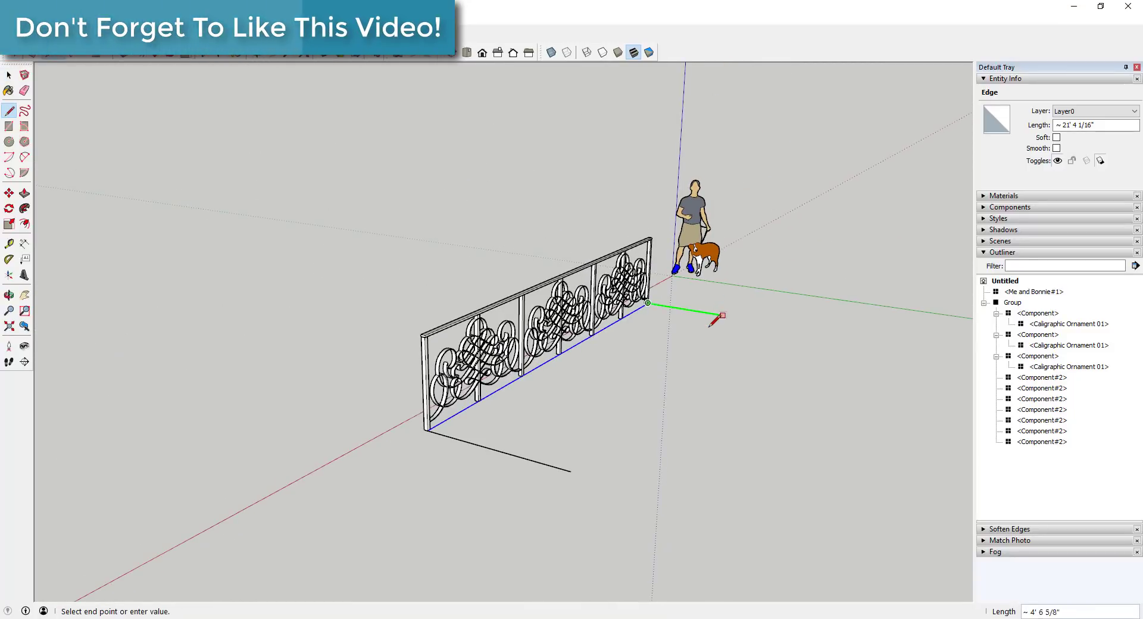
left_click(570, 470)
Step: Draw a two-point arc joining the ends of the two helper lines
key("a")
left_click(571, 470)
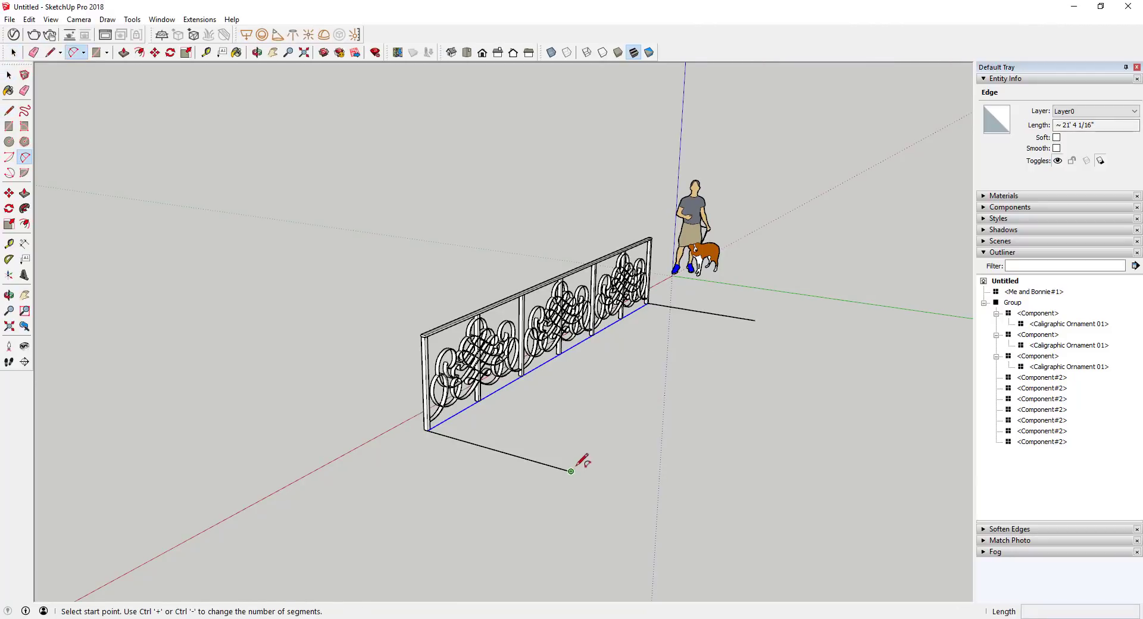
left_click(755, 320)
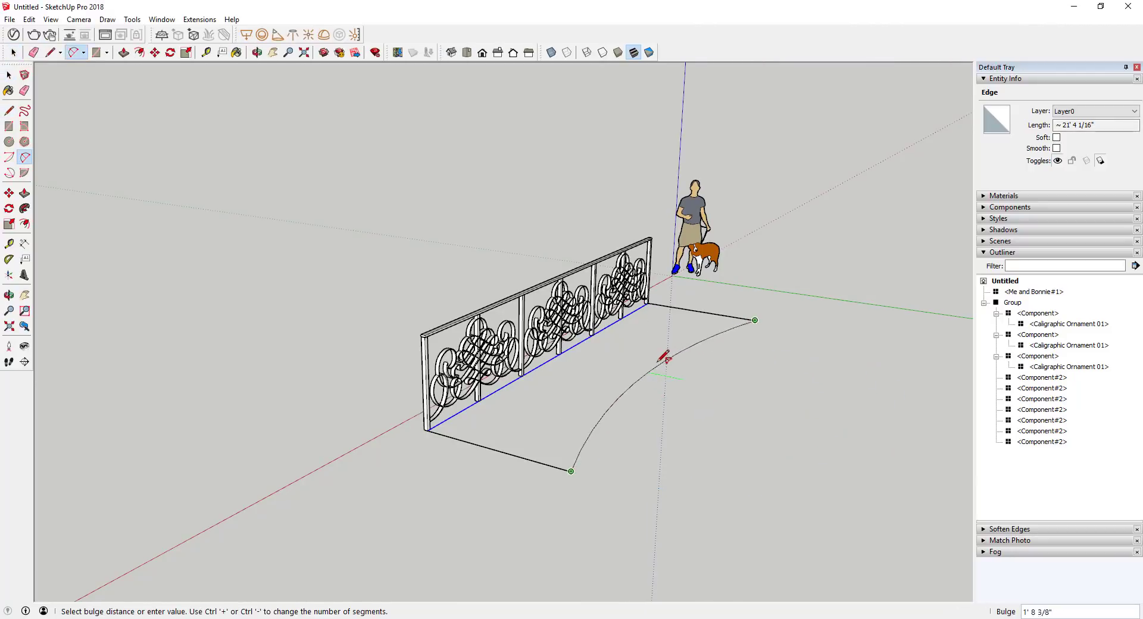
left_click(642, 361)
key("space")
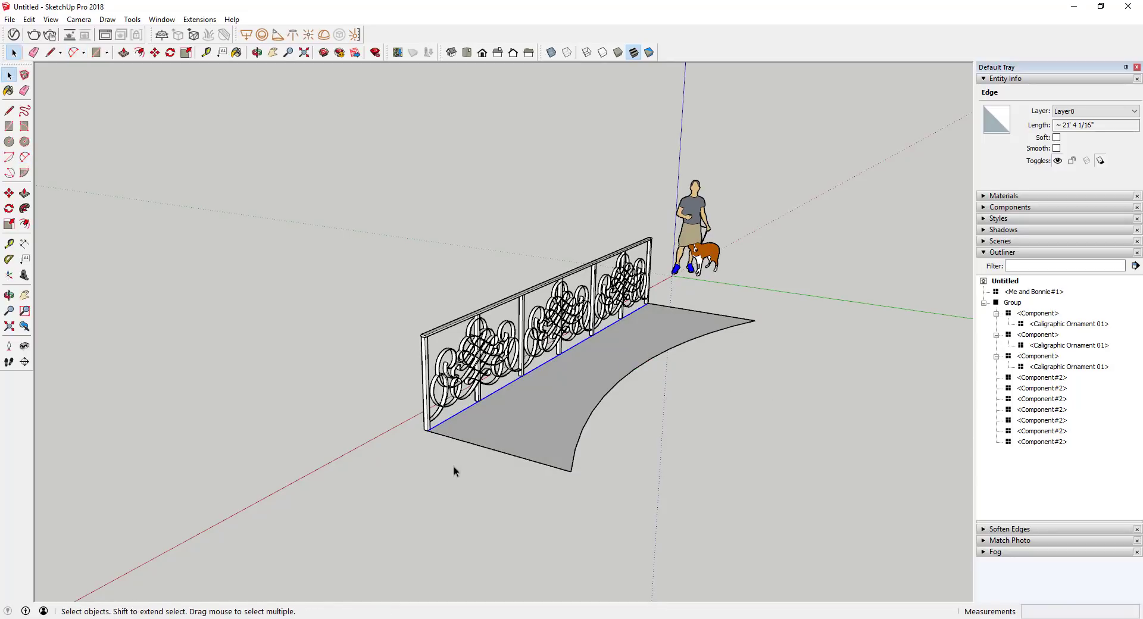
Step: Erase both helper lines so only the arc remains, then select the base edge
key("e")
left_click(493, 448)
left_click(704, 312)
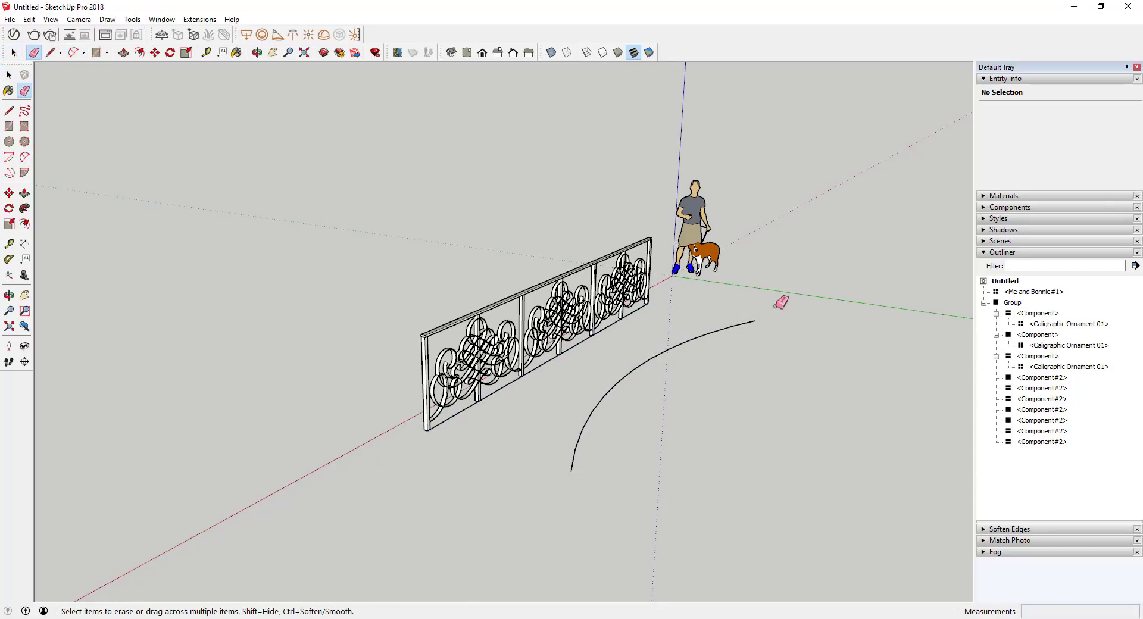
scroll(640, 366, "up", 3)
middle_click_drag(637, 359, 559, 397)
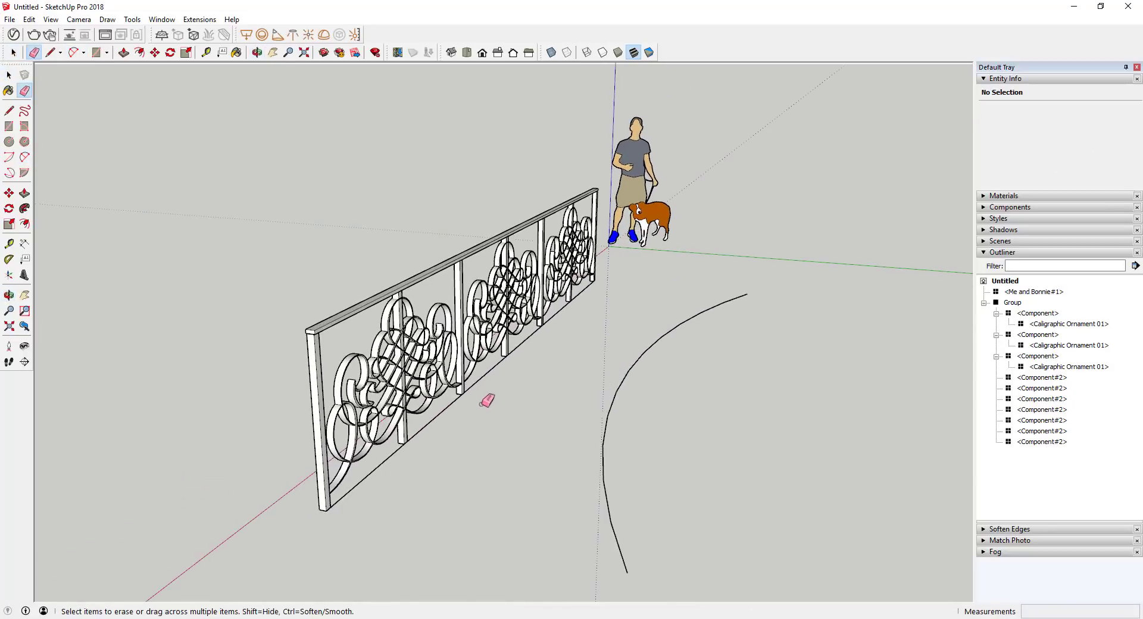
key("space")
left_click(476, 385)
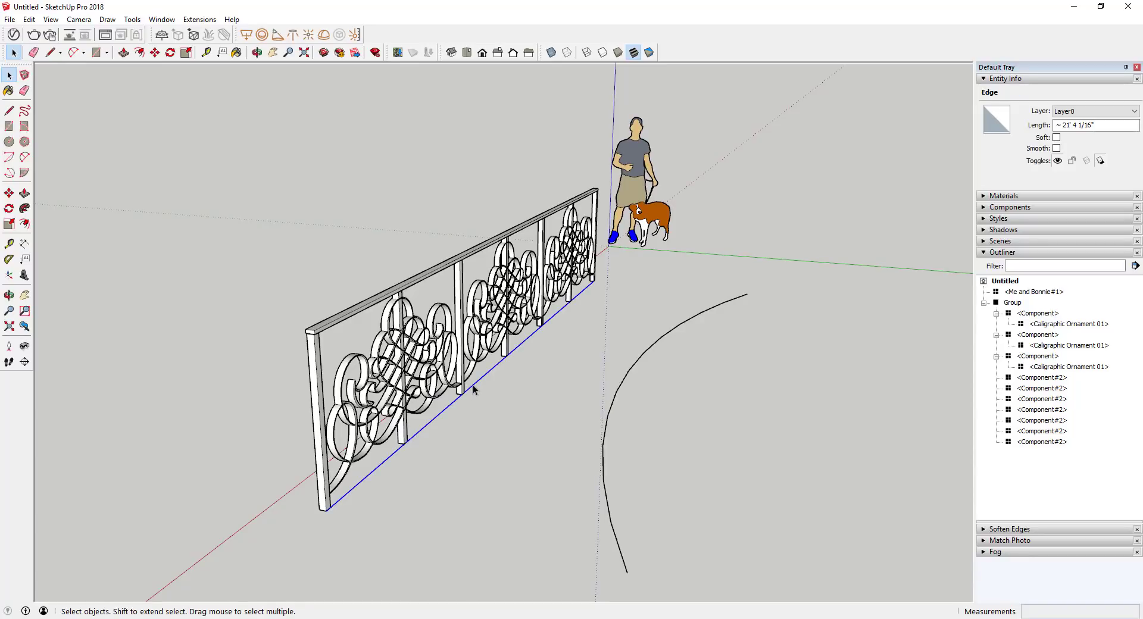
Step: Select the railing group, orbiting so it faces the camera
left_click(617, 393)
middle_click_drag(571, 377, 796, 354)
key("space")
left_click(714, 279)
middle_click_drag(714, 280, 732, 365)
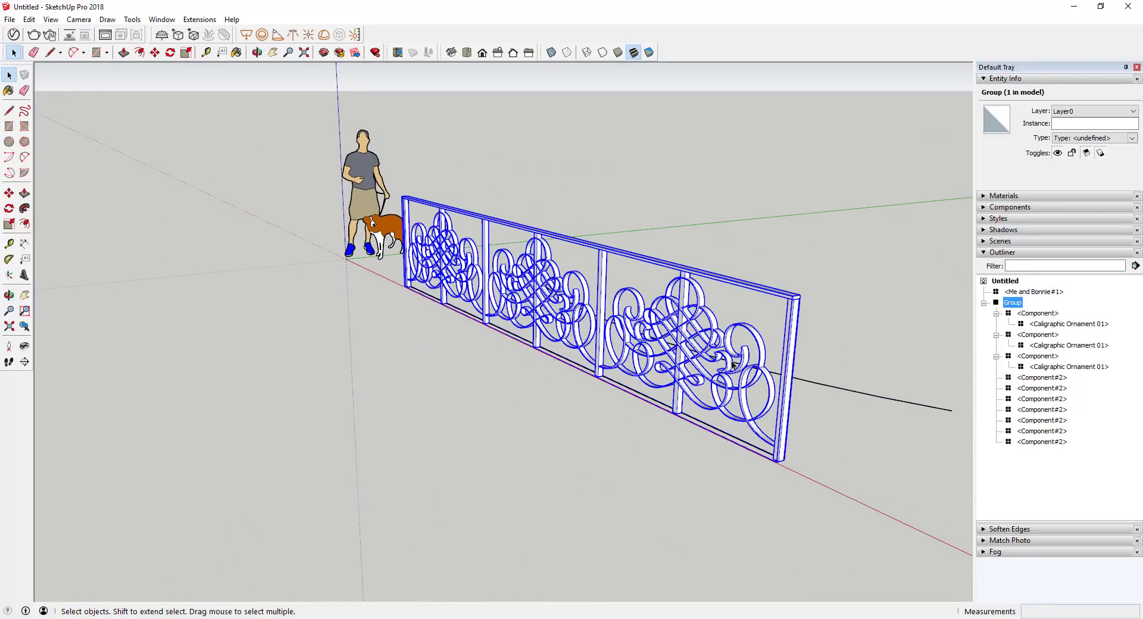
middle_click_drag(891, 412, 588, 327)
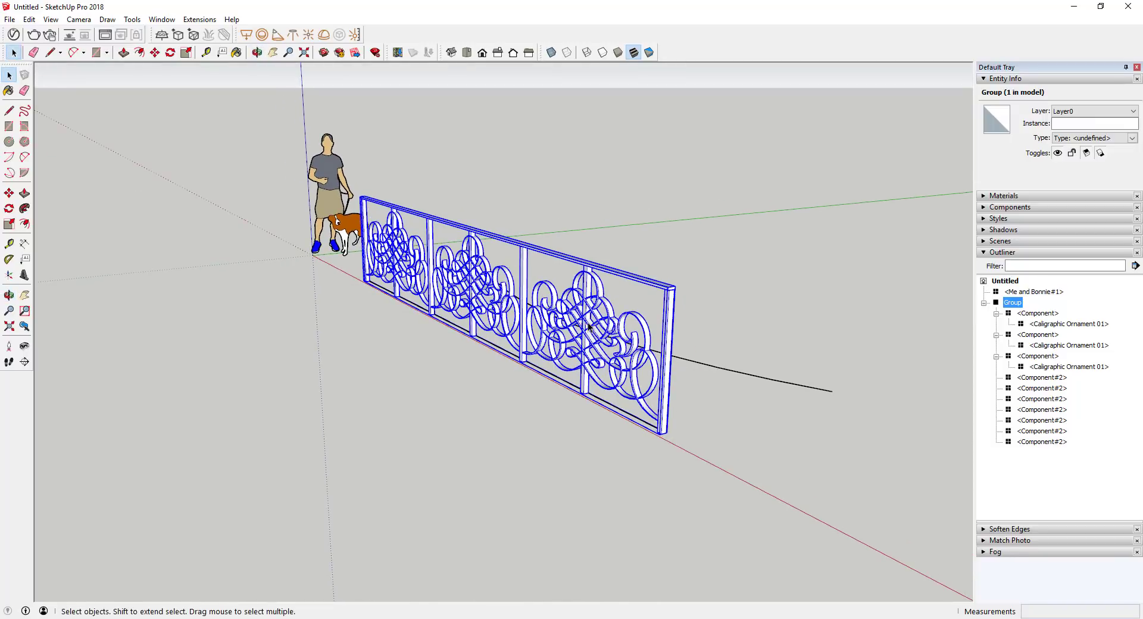
Step: Copy the railing group with Move plus Ctrl and place it left of the original
key("m")
key("ctrl")
left_click(587, 312)
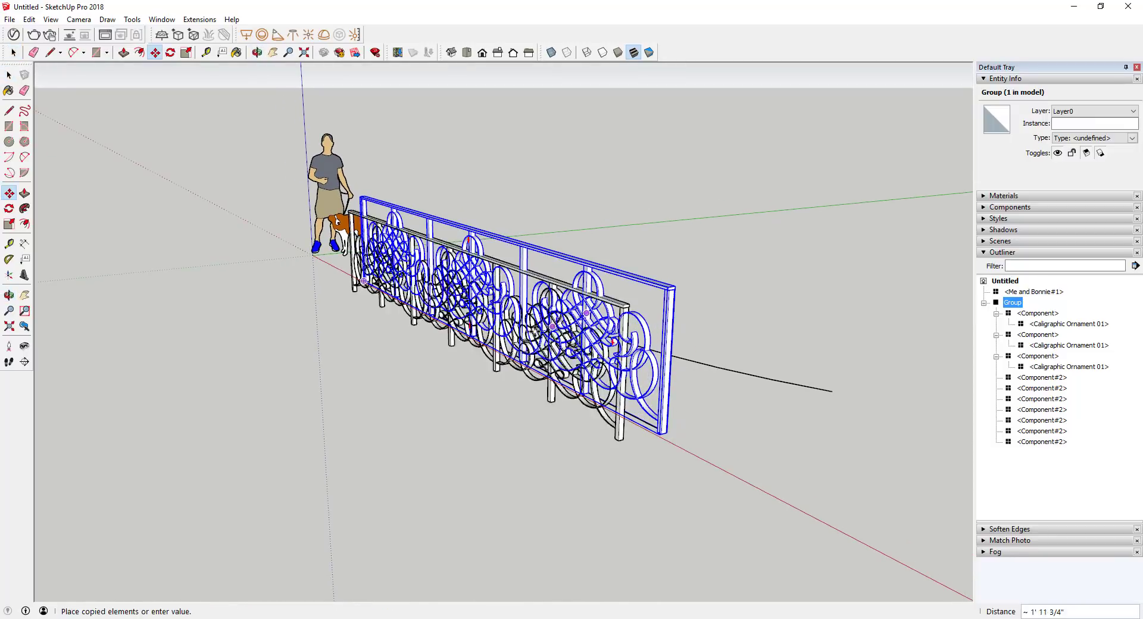
mouse_move(351, 333)
middle_mouse_down()
mouse_move(365, 332)
mouse_move(336, 326)
middle_mouse_up()
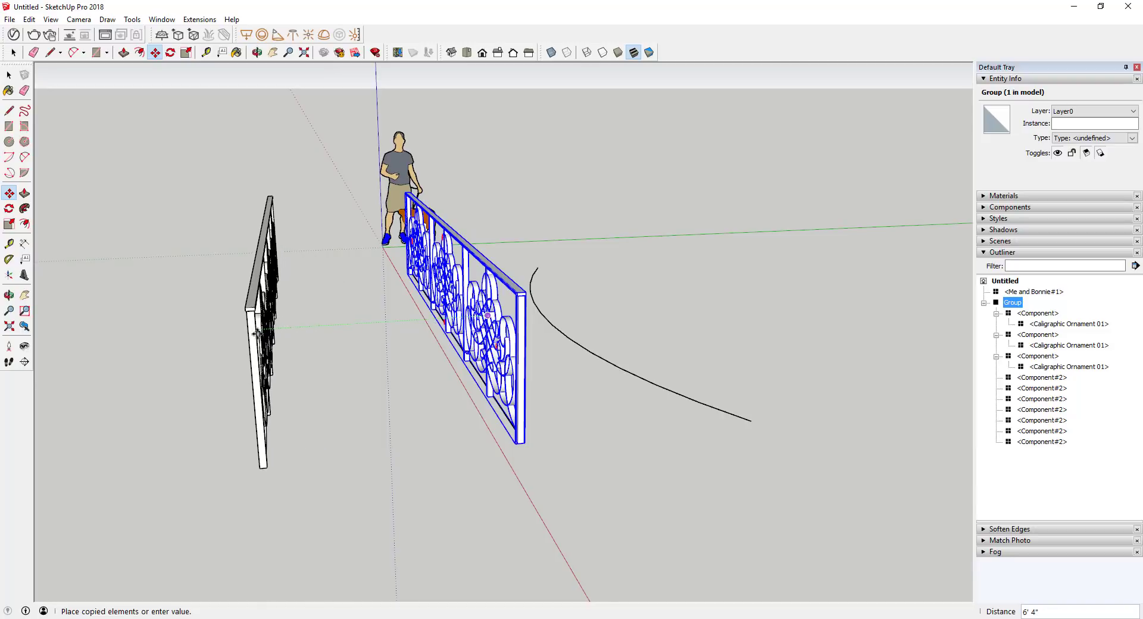
left_click(164, 339)
key("space")
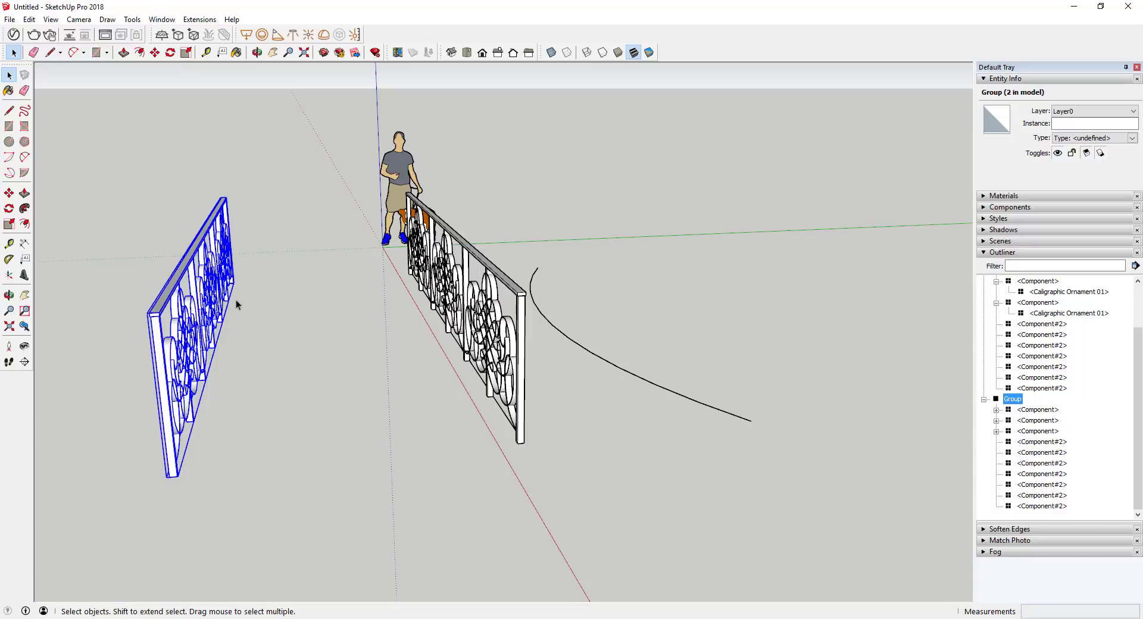
Step: Select the original railing group and run Extensions > Chris Fullmer Tools > Shape Bender
middle_click_drag(236, 305, 395, 279)
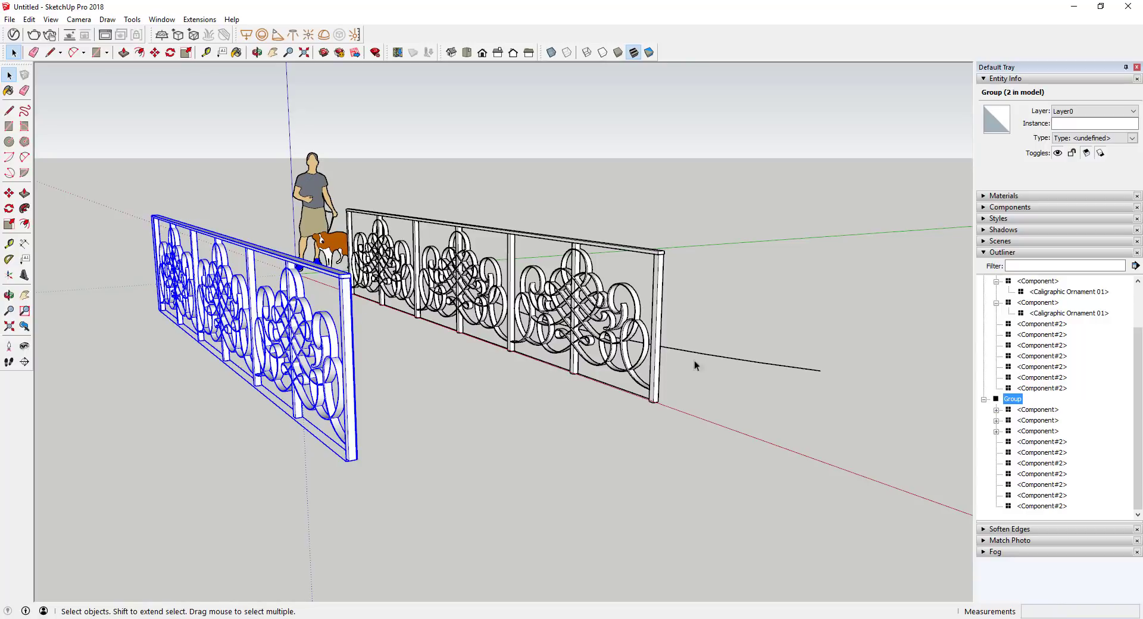
middle_click_drag(574, 347, 642, 351)
scroll(823, 393, "up", 3)
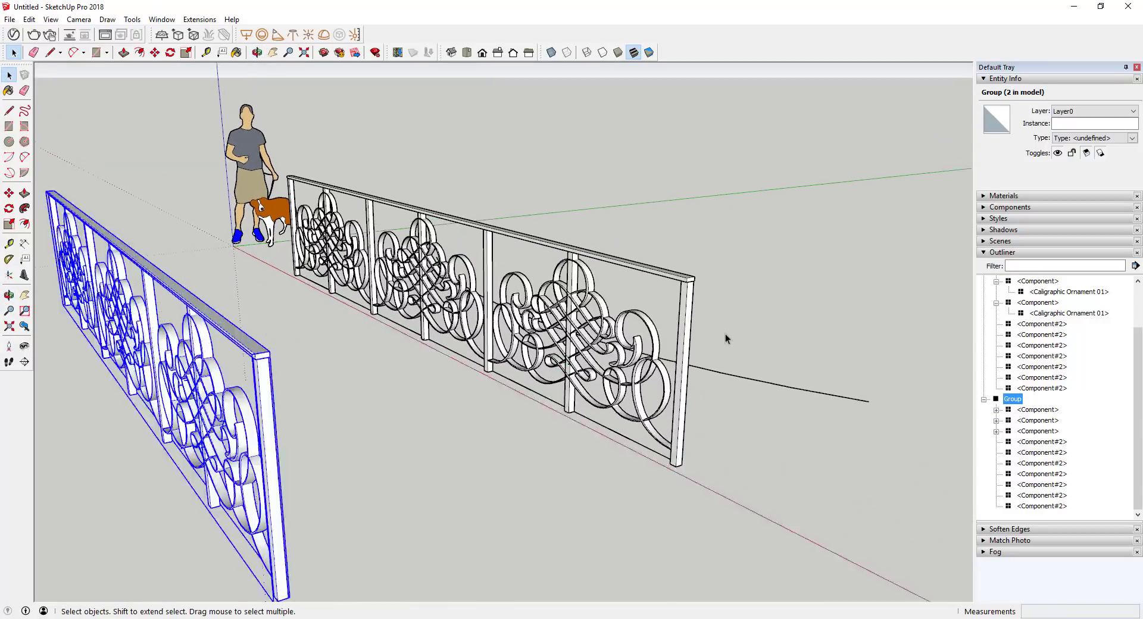
left_click(546, 322)
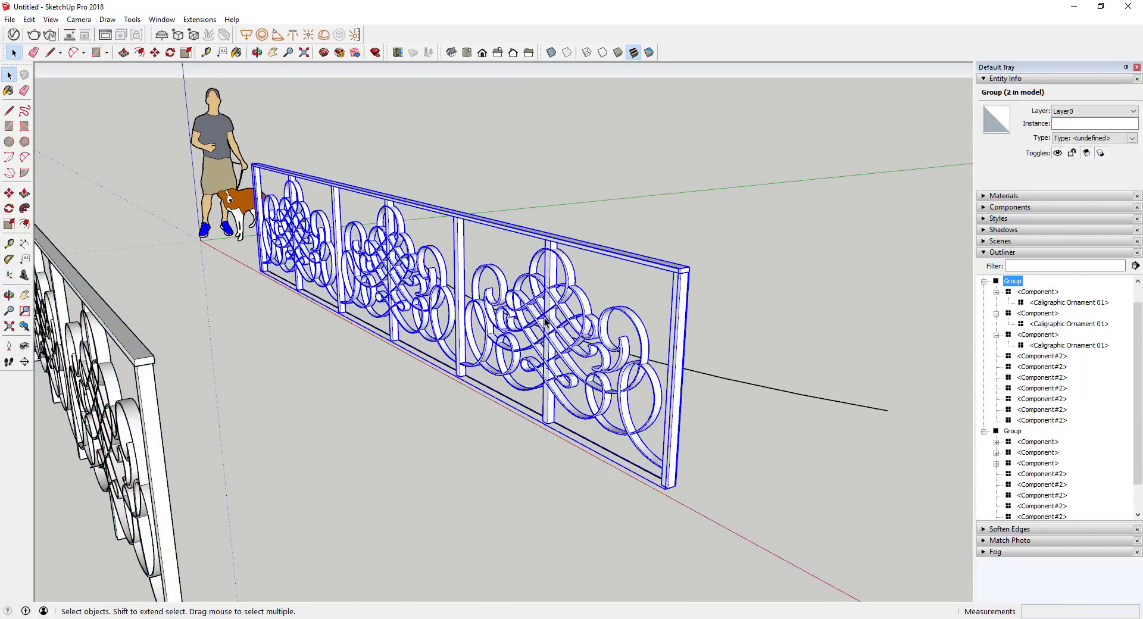
left_click(199, 19)
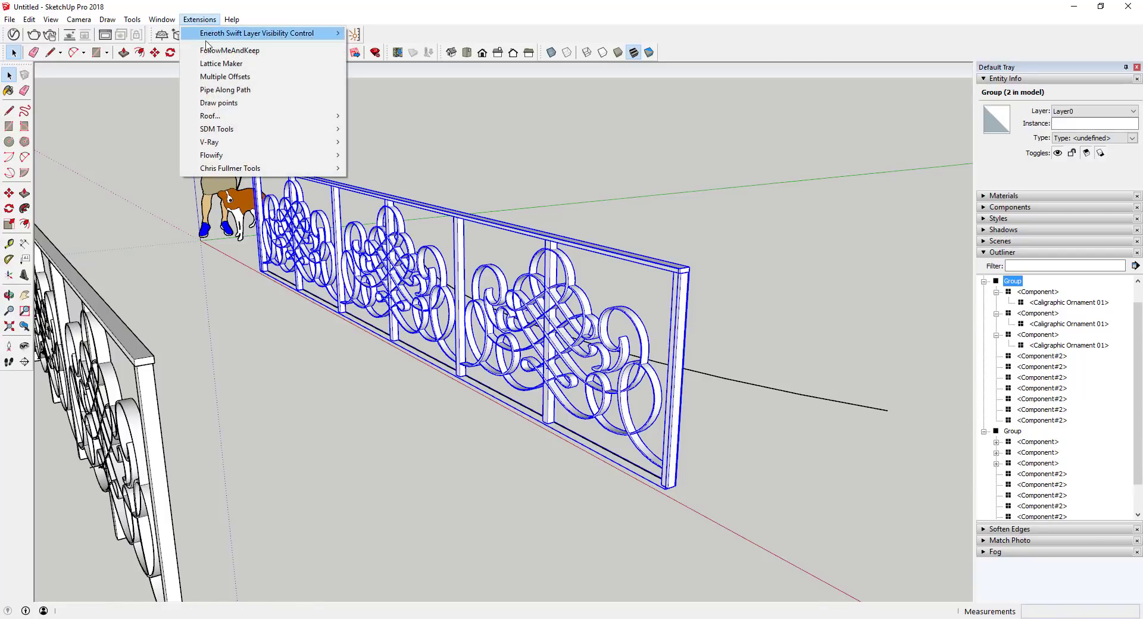
mouse_move(248, 169)
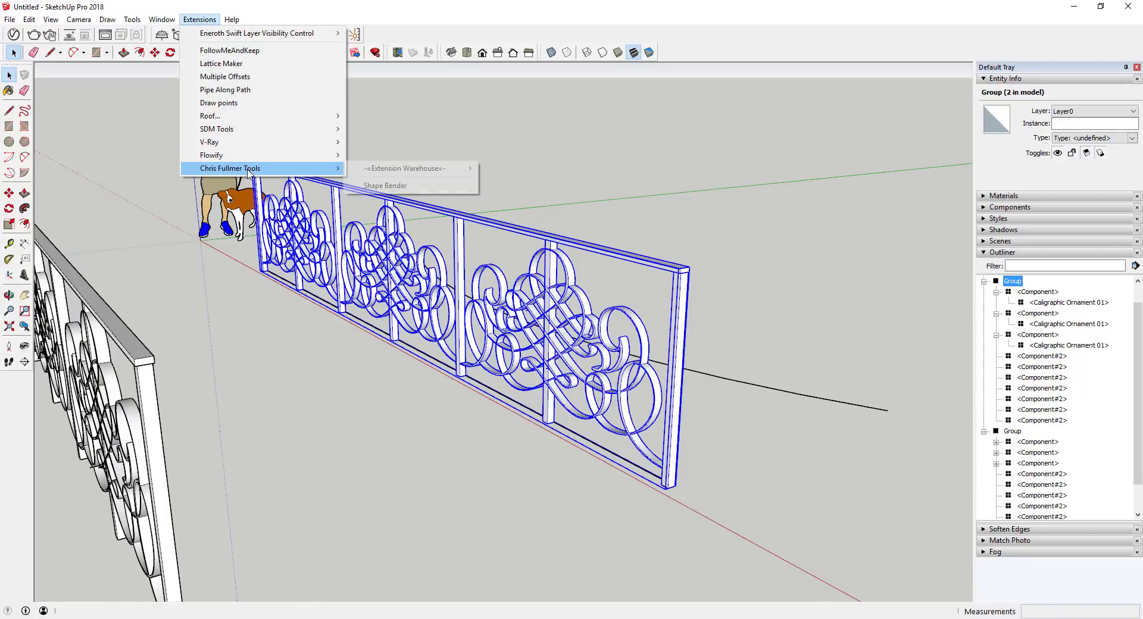
left_click(408, 187)
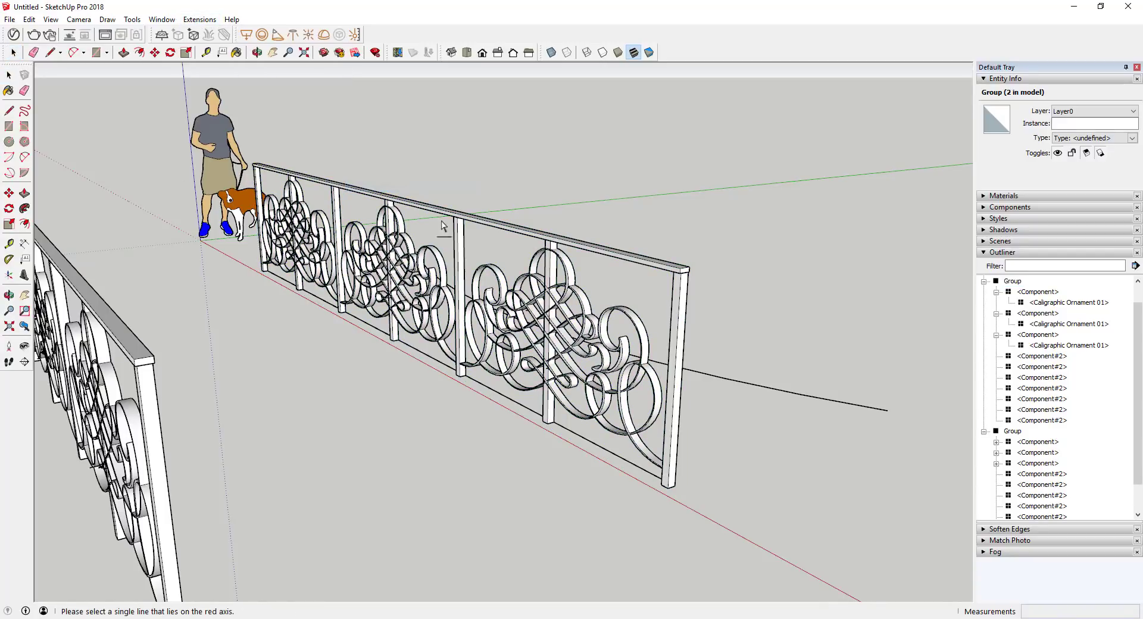
Step: Pick the base line as reference and the arc as path to generate the bend preview
left_click(519, 409)
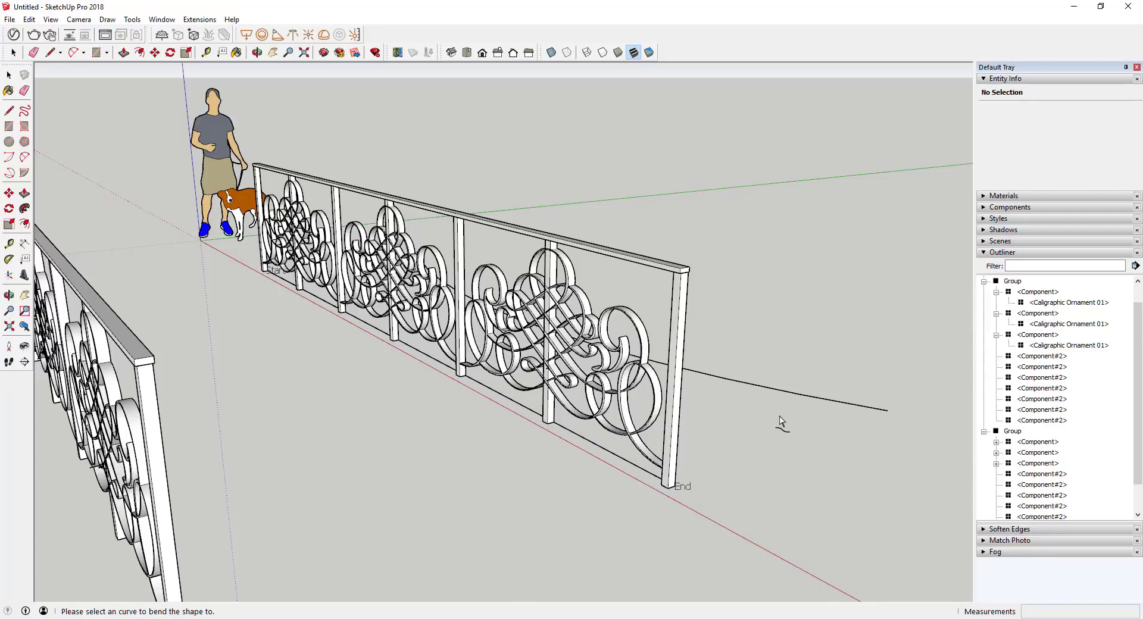
left_click(791, 395)
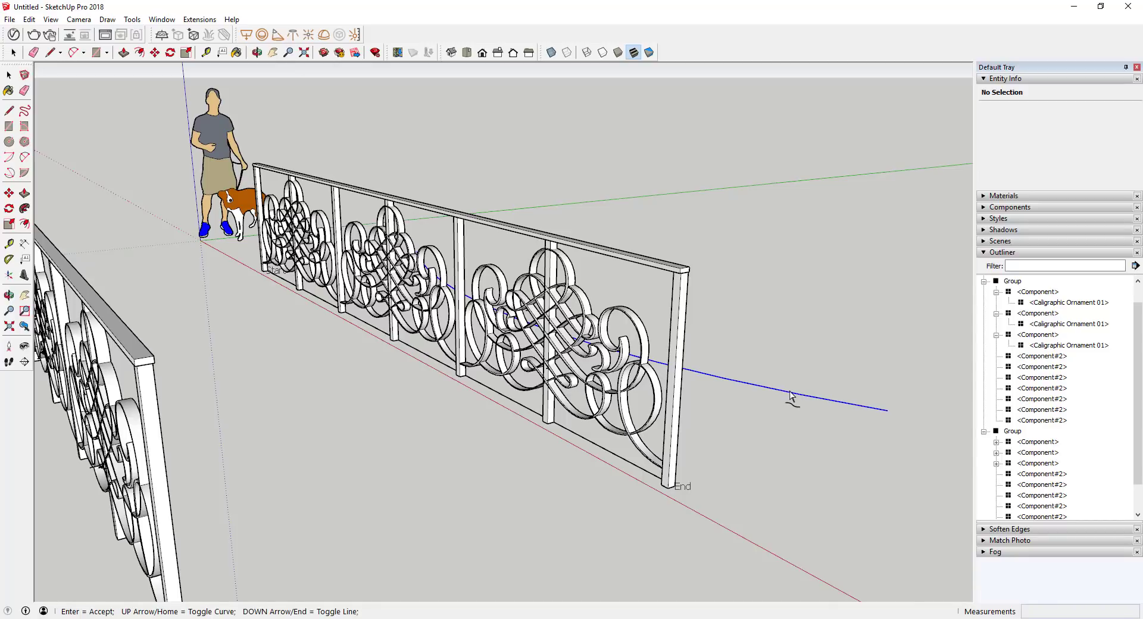
key("Return")
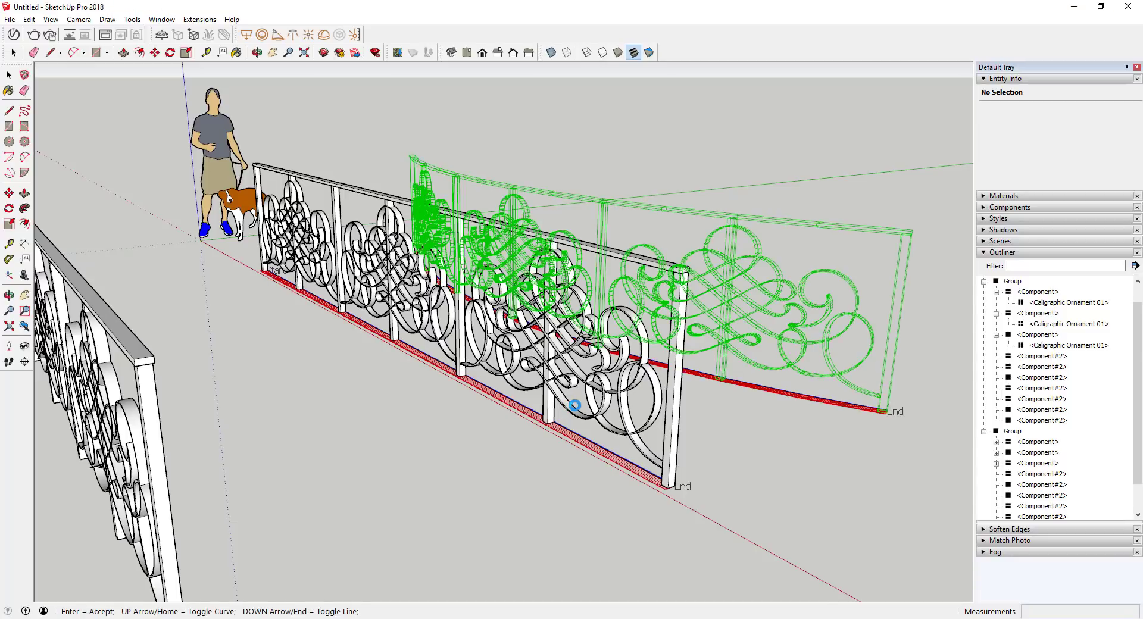
middle_click_drag(893, 316, 704, 319)
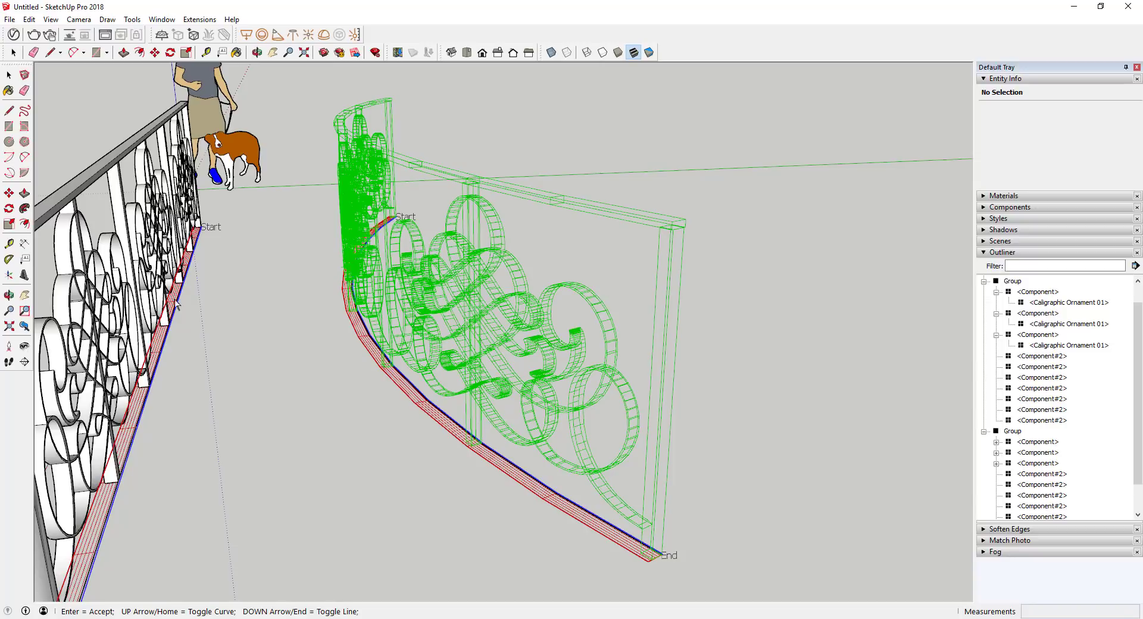
Step: Toggle the railing's direction along the arc back and forth in the preview
scroll(300, 230, "up", 2)
scroll(317, 322, "down", 2)
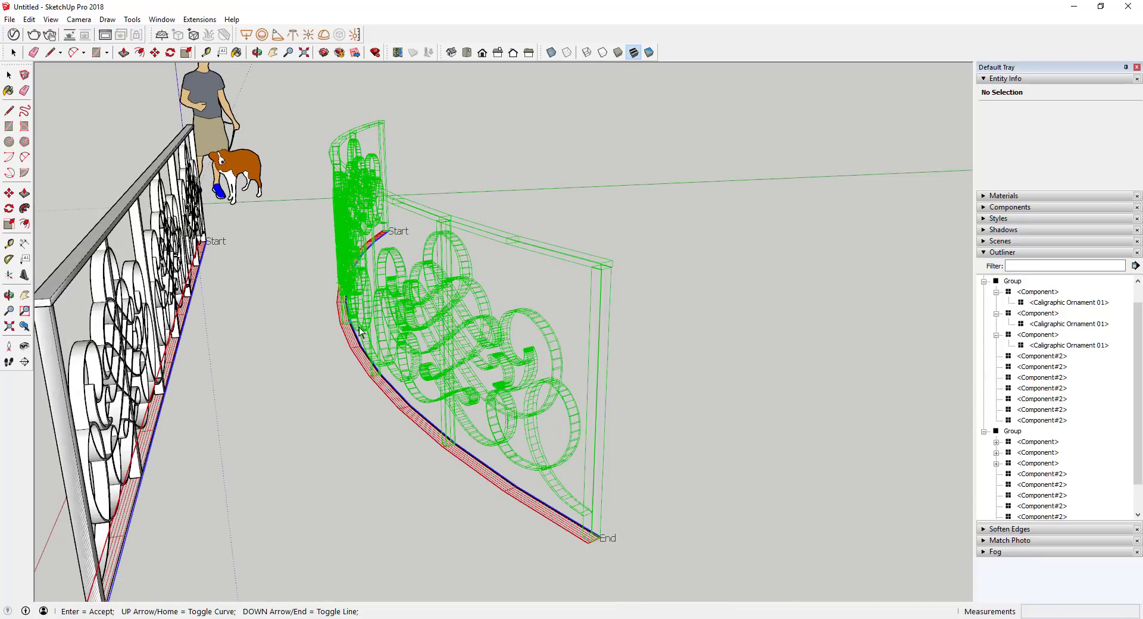
scroll(360, 332, "down", 2)
left_click(428, 403)
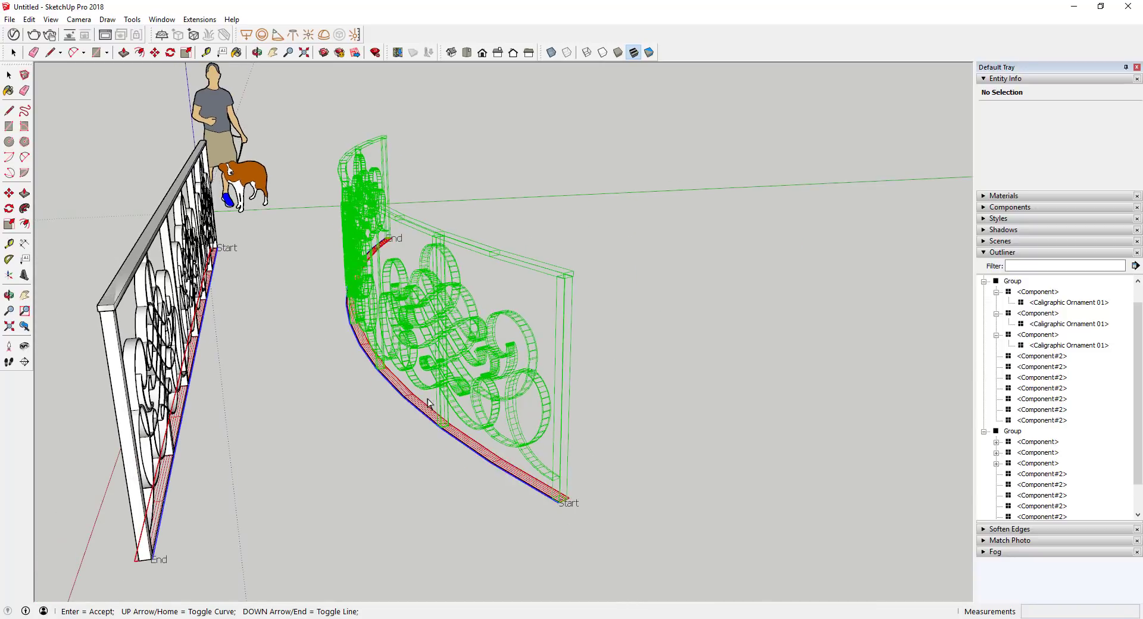
left_click(552, 506)
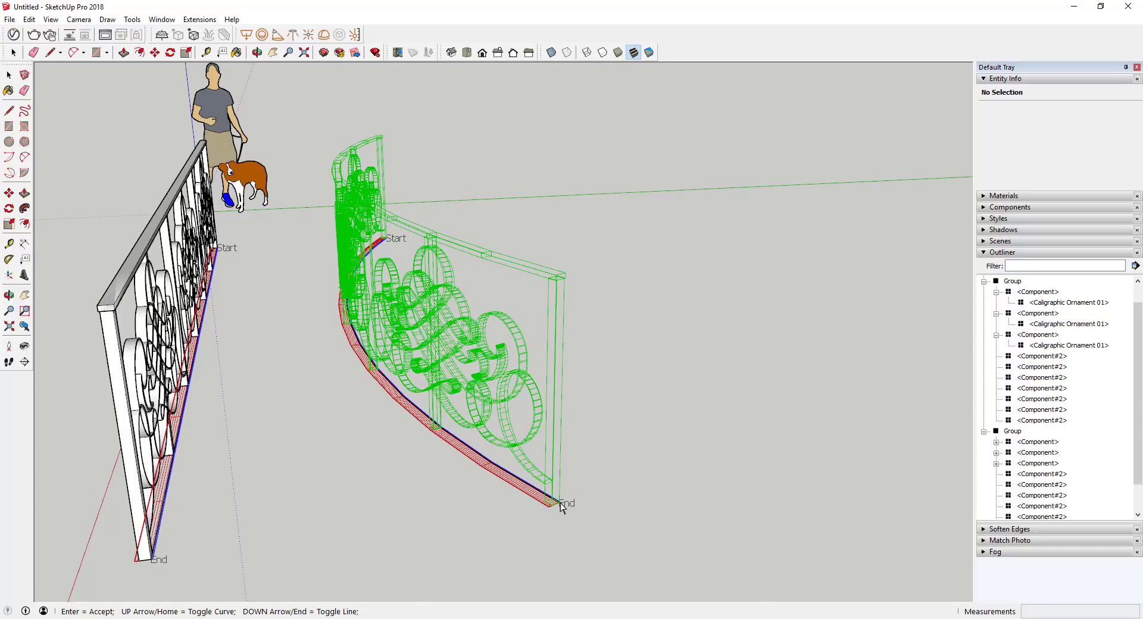
left_click(567, 507)
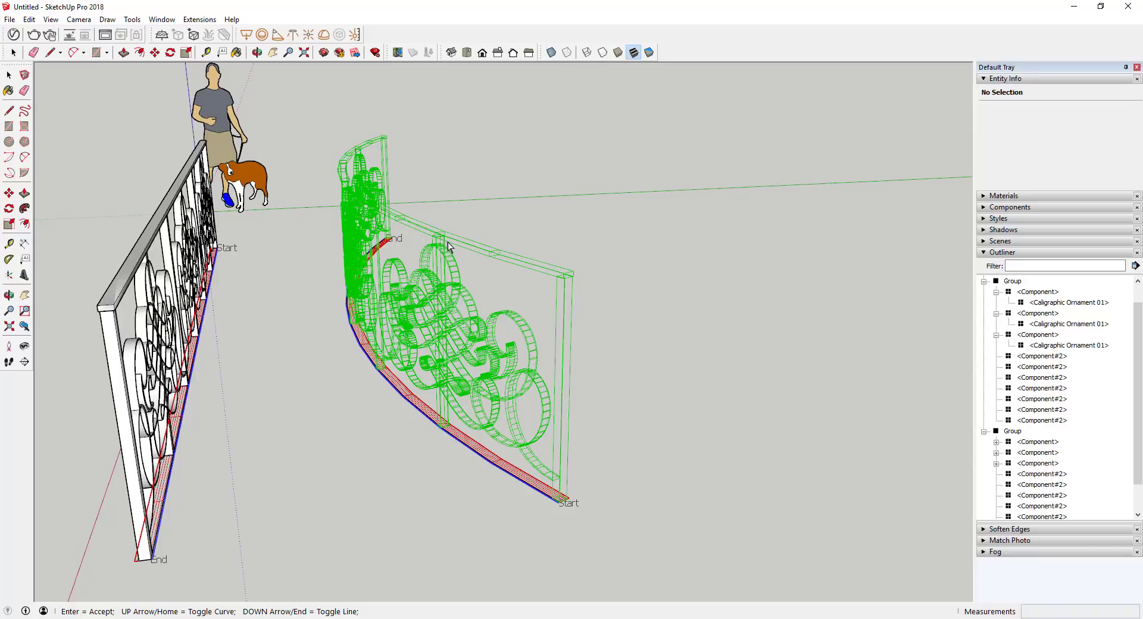
Step: Reverse the curve's start and end, accept the bend, and orbit to view the curved railing
key("Up")
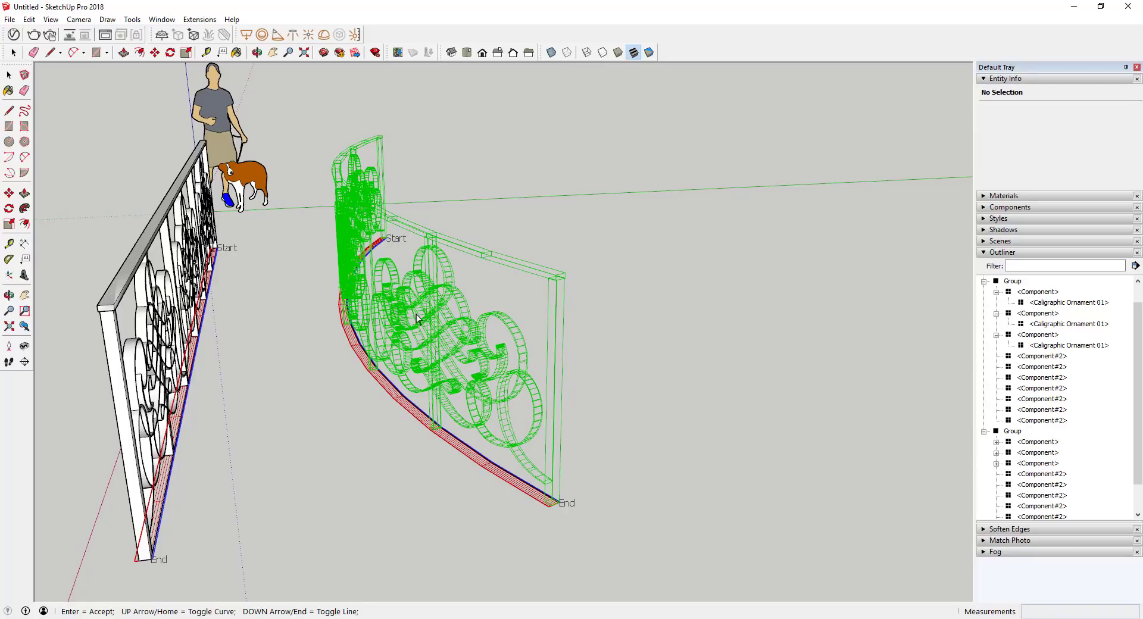
middle_click_drag(422, 288, 460, 248)
scroll(471, 262, "up", 8)
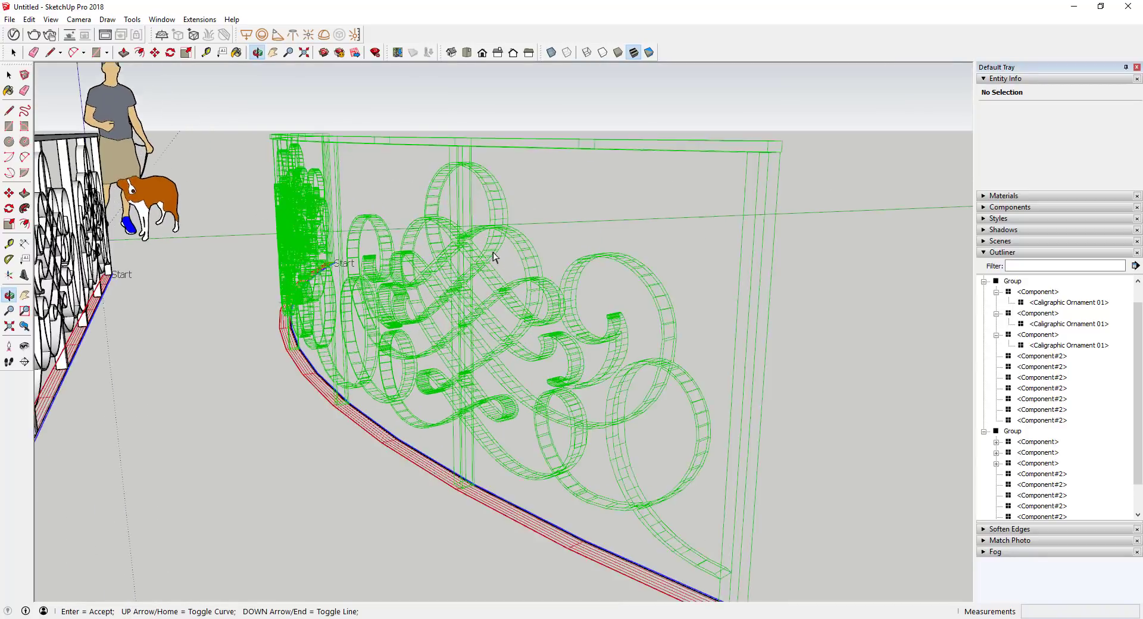
scroll(483, 271, "down", 6)
key("Return")
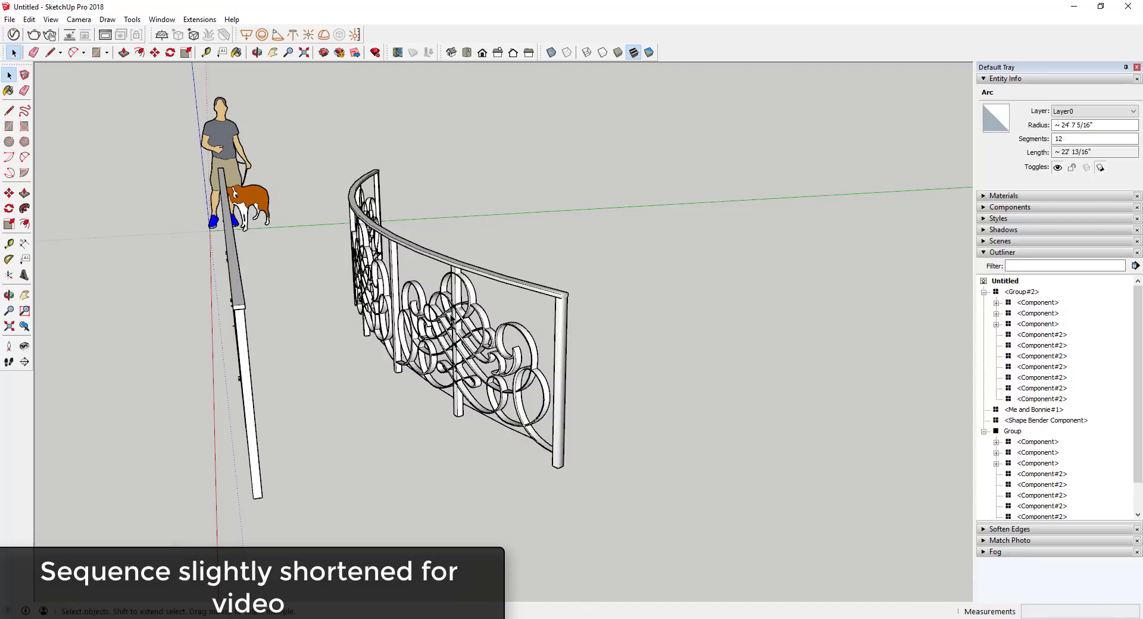
middle_click_drag(411, 343, 560, 311)
scroll(664, 366, "down", 5)
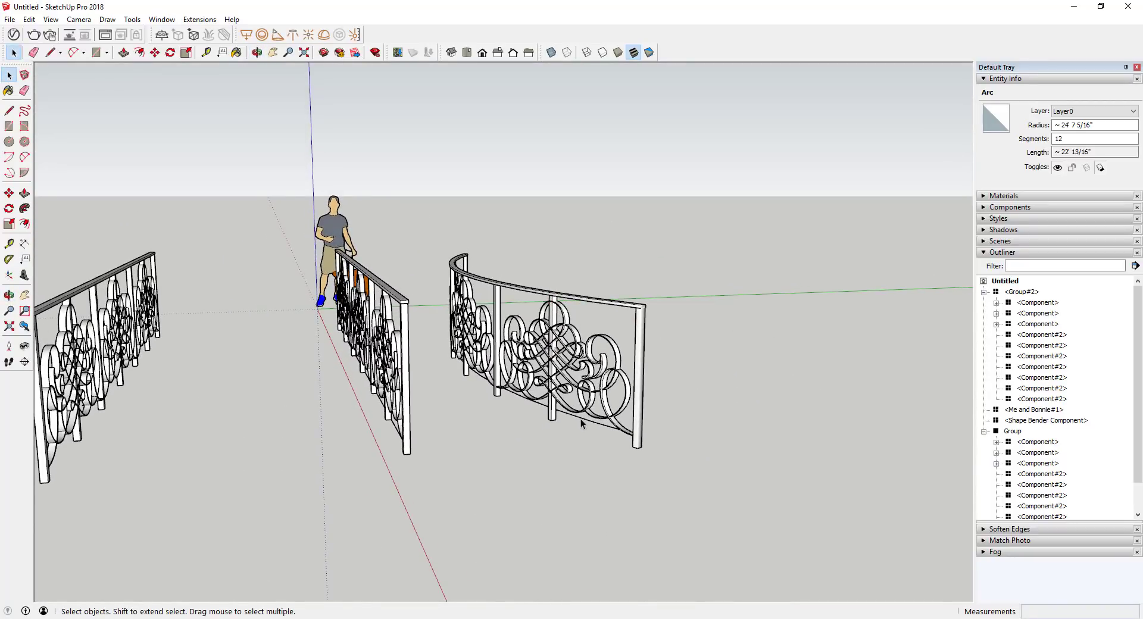
Step: Copy the straight middle railing with Move plus Ctrl, placing it further left along the red axis
middle_click_drag(453, 411, 445, 386)
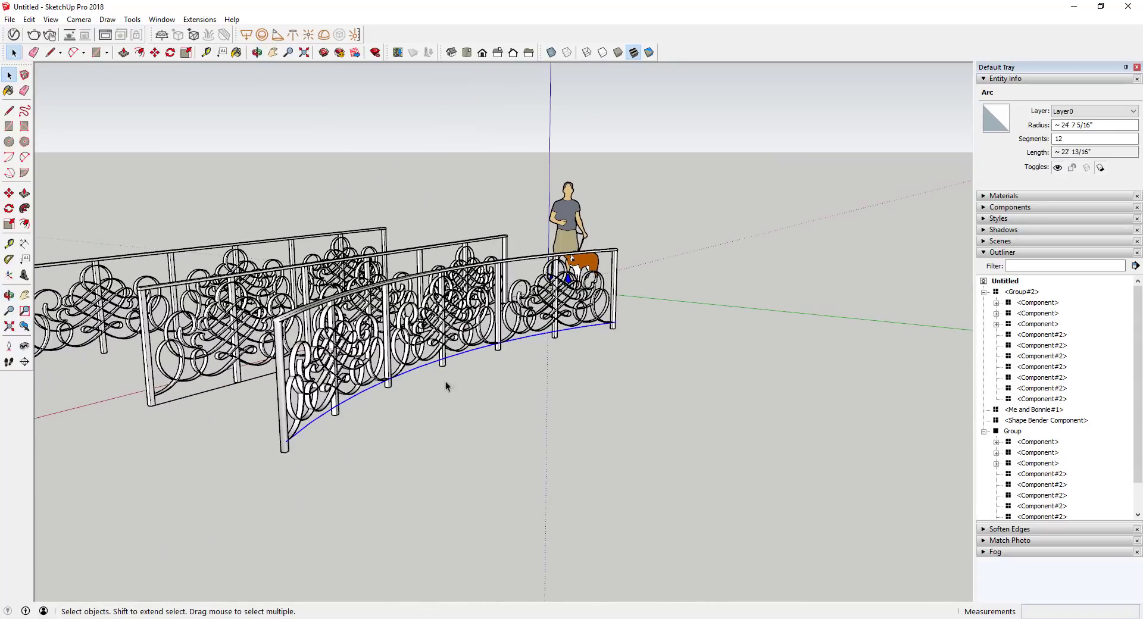
middle_click_drag(379, 372, 416, 409)
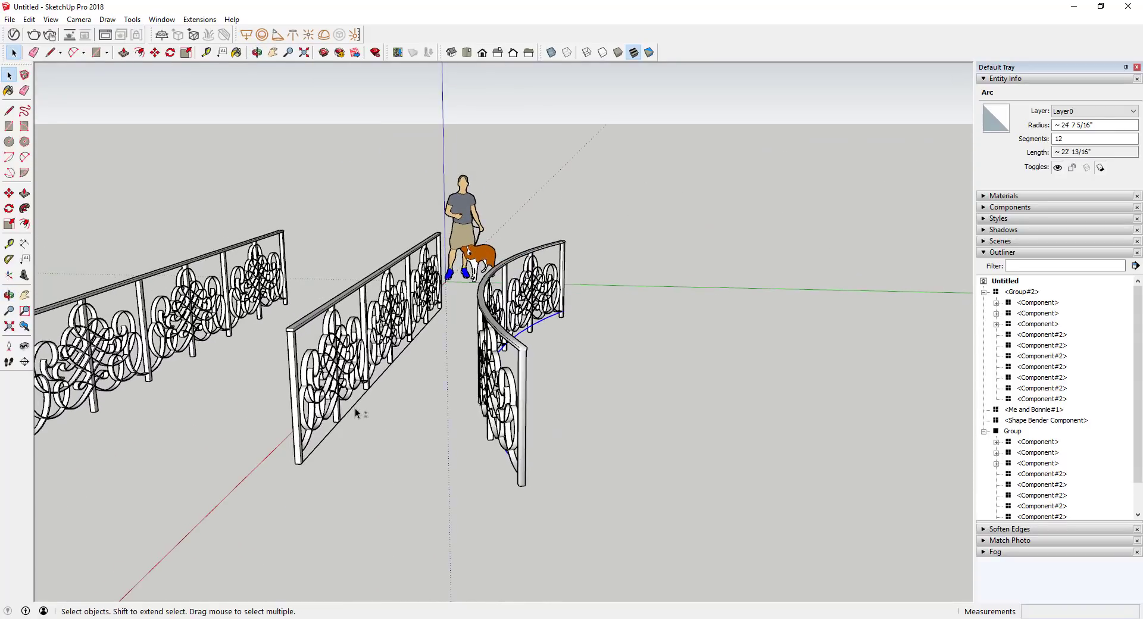
left_click(355, 373)
scroll(381, 357, "down", 3)
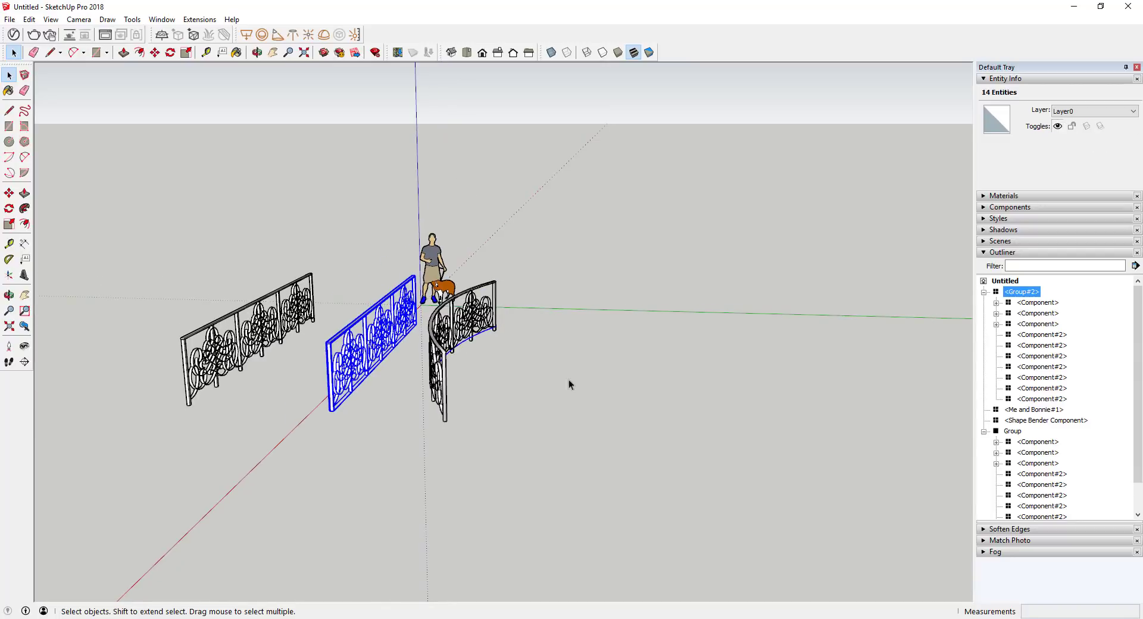
middle_click_drag(569, 381, 314, 381)
key("m")
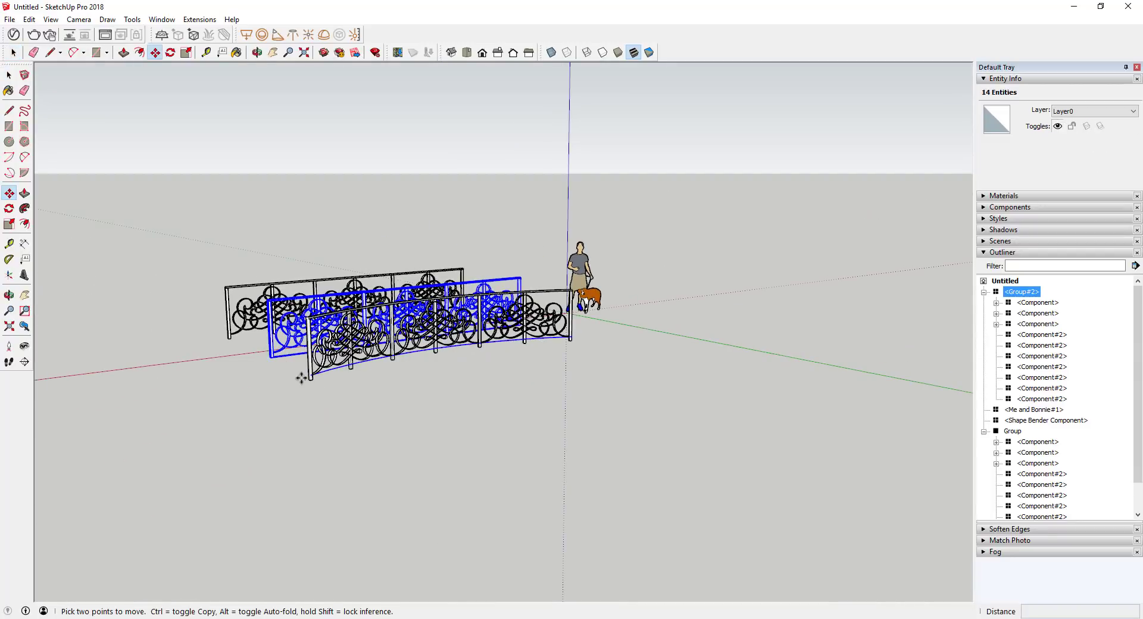
key("ctrl")
left_click(309, 378)
scroll(286, 370, "down", 2)
scroll(286, 370, "down", 2)
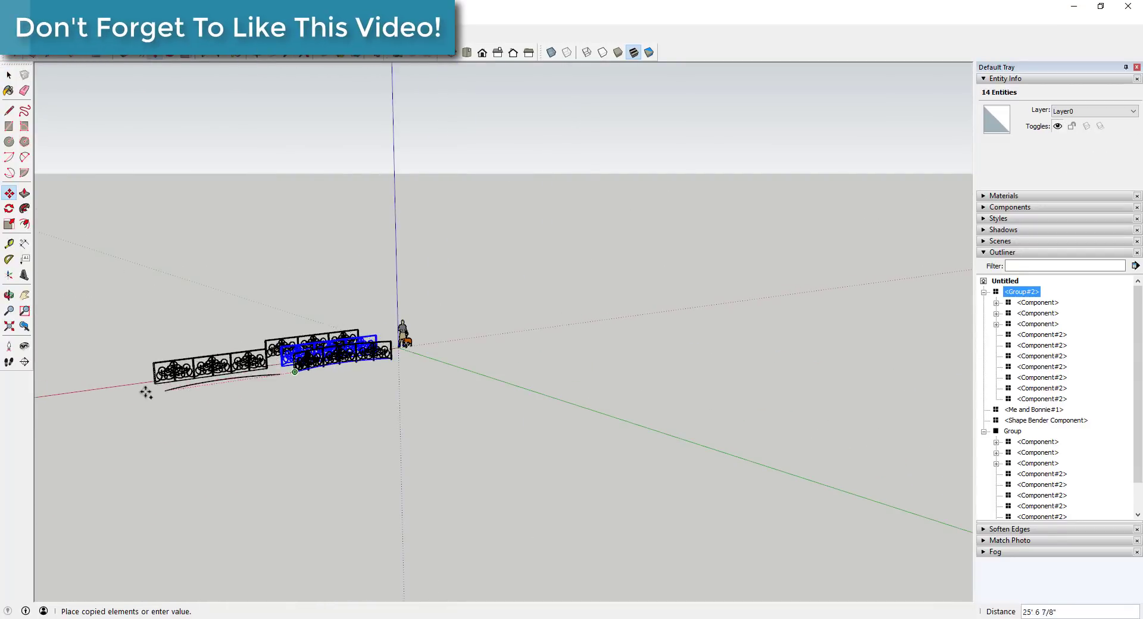
left_click(128, 388)
scroll(241, 371, "up", 3)
Step: Scale the arc down to about two thirds of its size
middle_click_drag(242, 371, 456, 428)
key("space")
left_click(374, 435)
key("s")
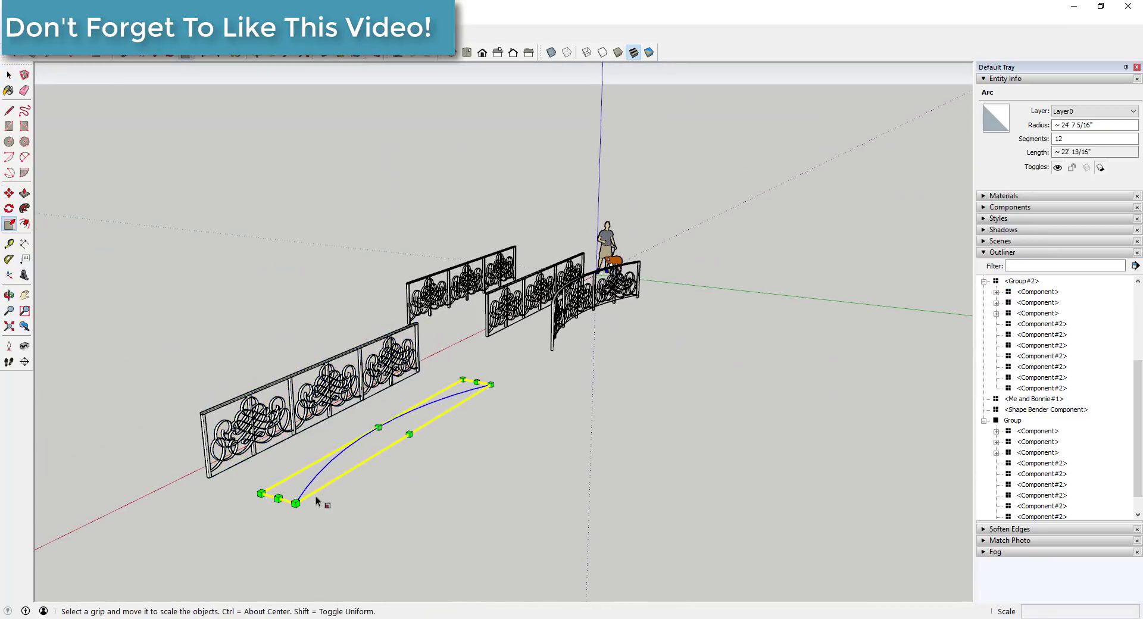
left_click_drag(273, 500, 398, 438)
key("space")
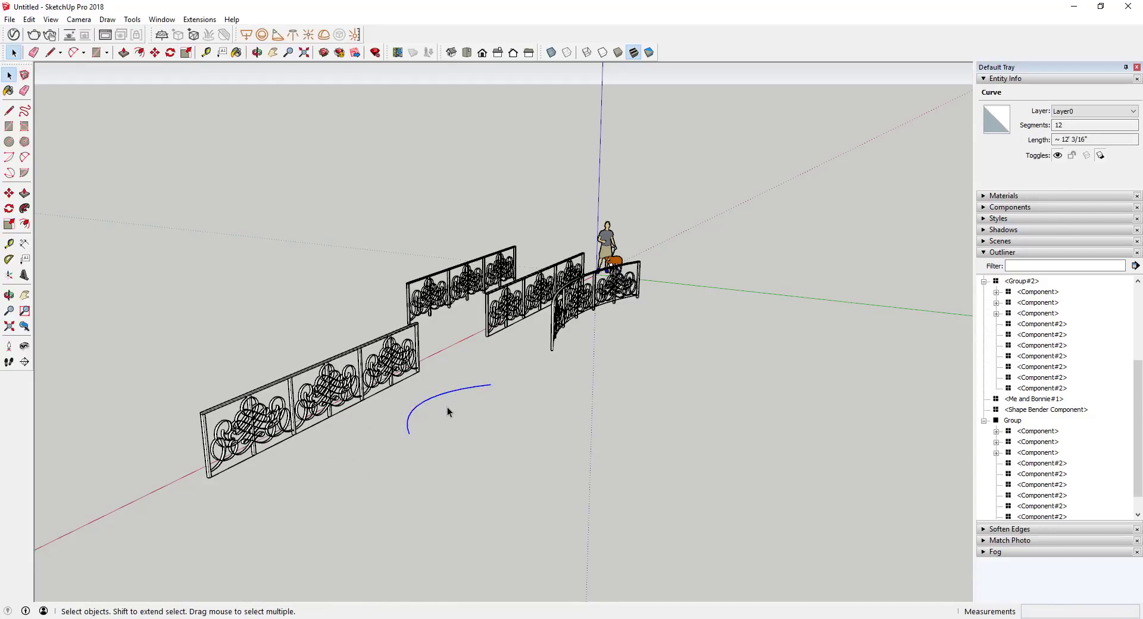
Step: Make a copy of the arc below and left, and mirror it across its width
key("m")
left_click(496, 384)
key("ctrl")
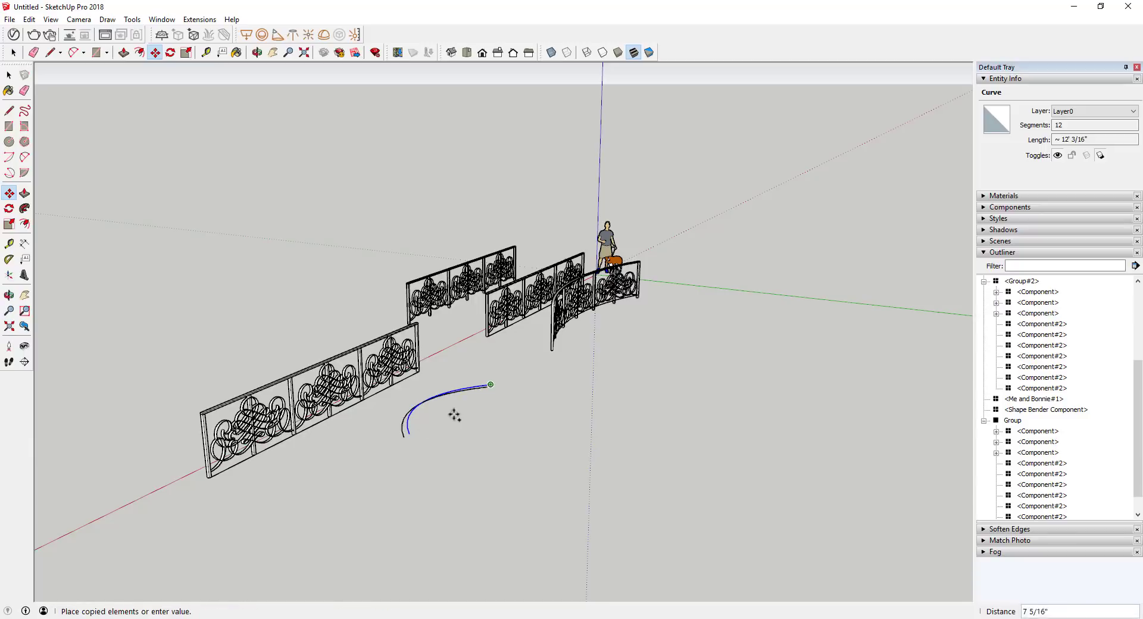
left_click(357, 462)
key("s")
left_click_drag(266, 491, 335, 511)
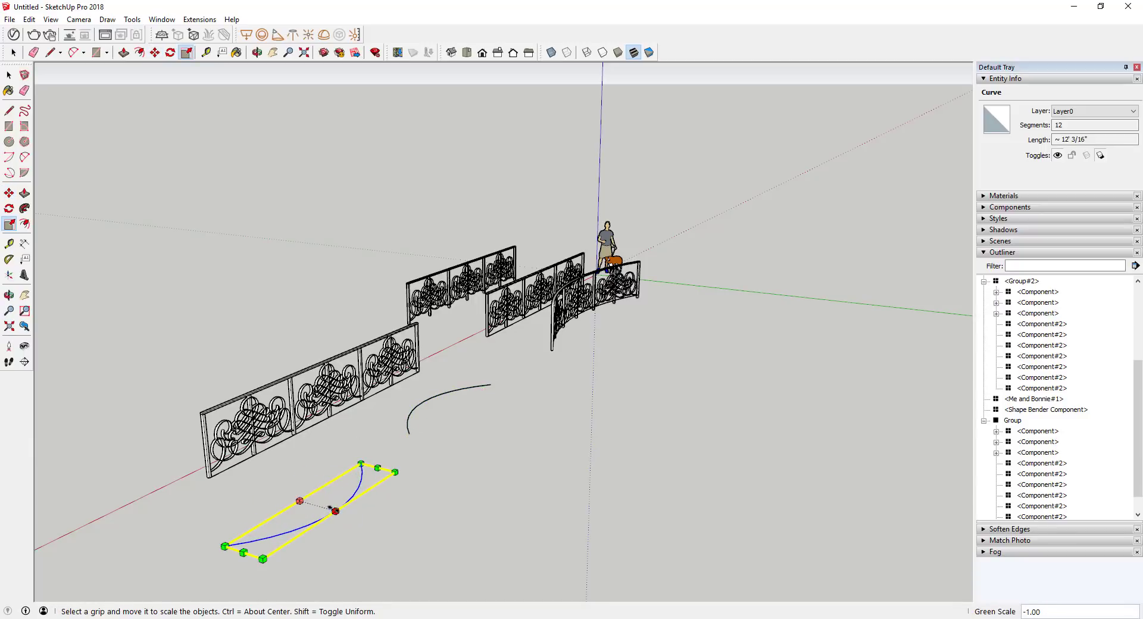
Step: Snap the mirrored arc's end to the first arc's end to form the S-curve
key("m")
left_click(362, 463)
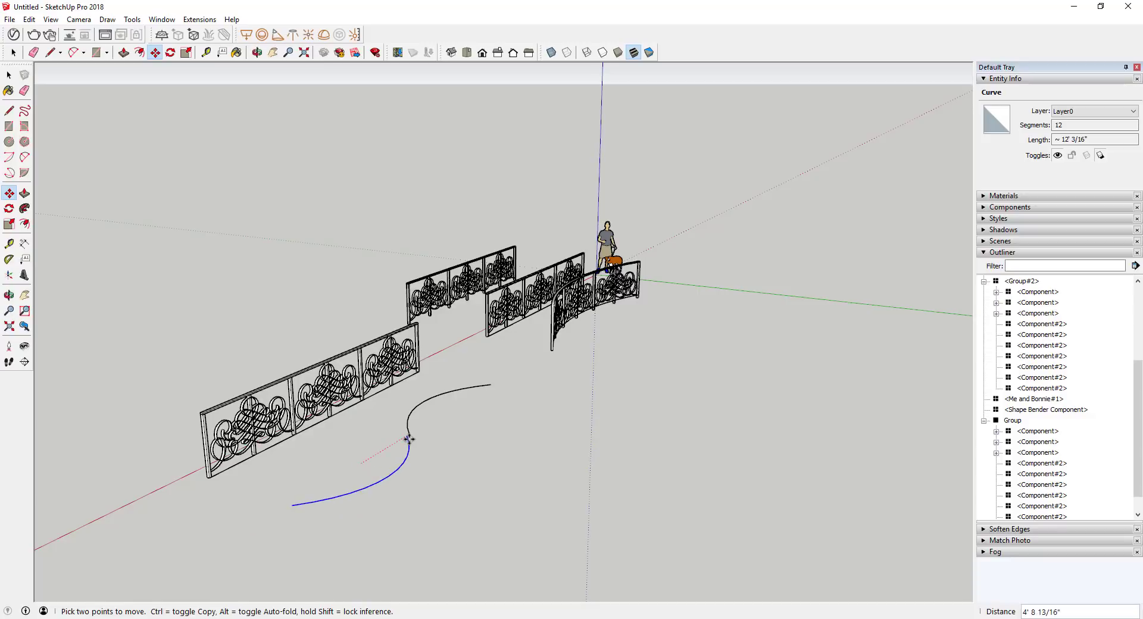
left_click(409, 434)
key("space")
middle_click_drag(440, 433, 445, 431)
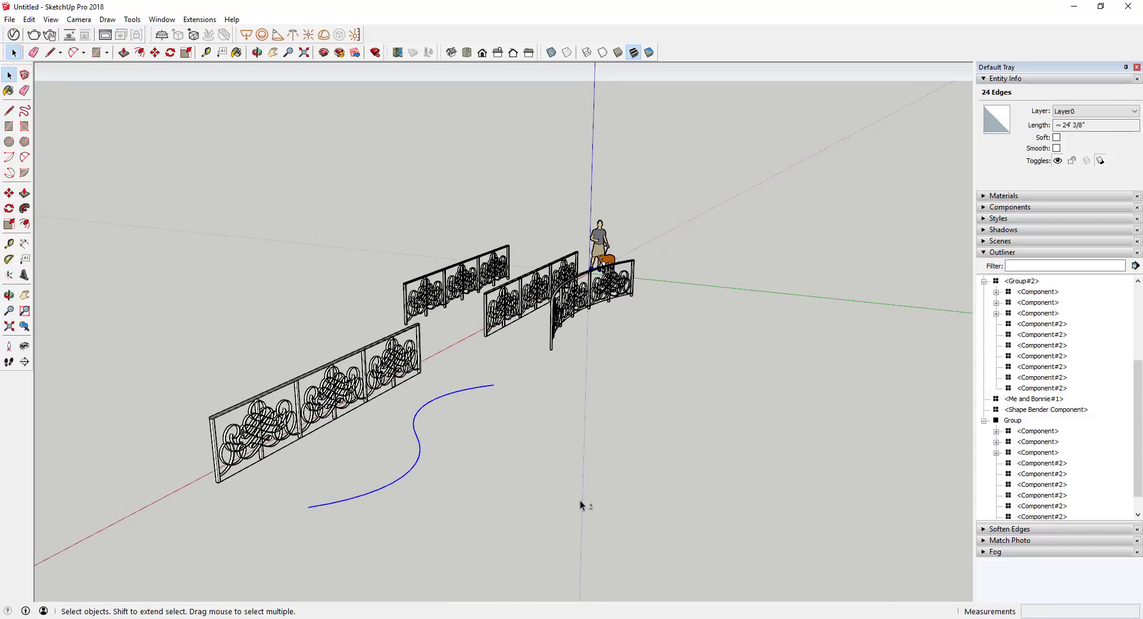
middle_click_drag(537, 483, 501, 384)
Step: Select both arcs that form the two halves of the S-curve
middle_click_drag(527, 509, 497, 447)
left_click(519, 472)
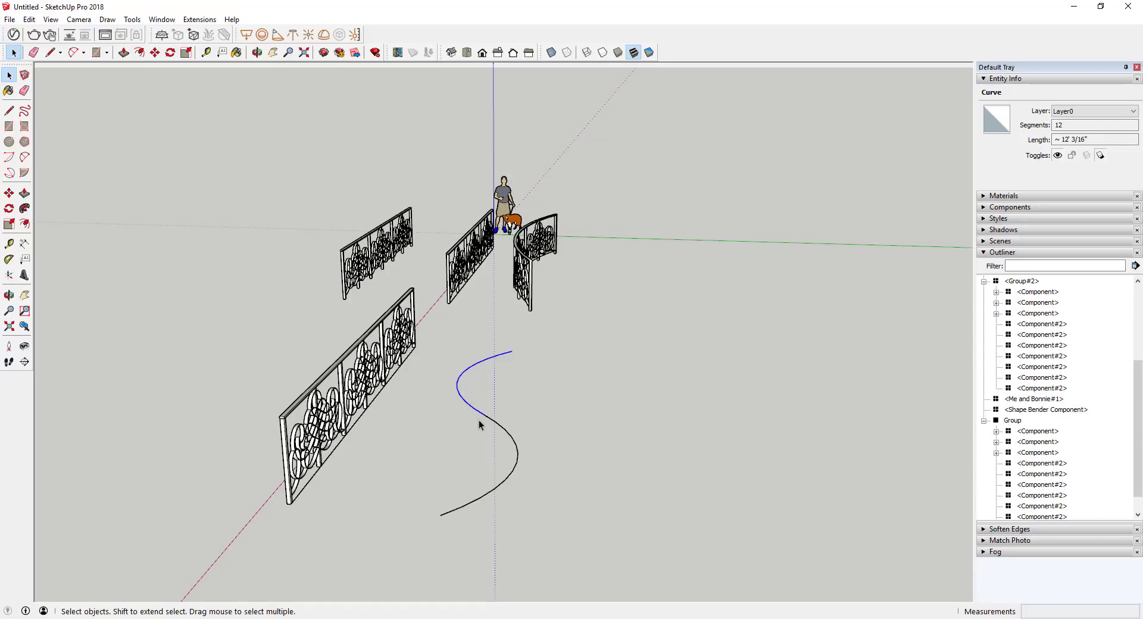
left_click(516, 466, "shift")
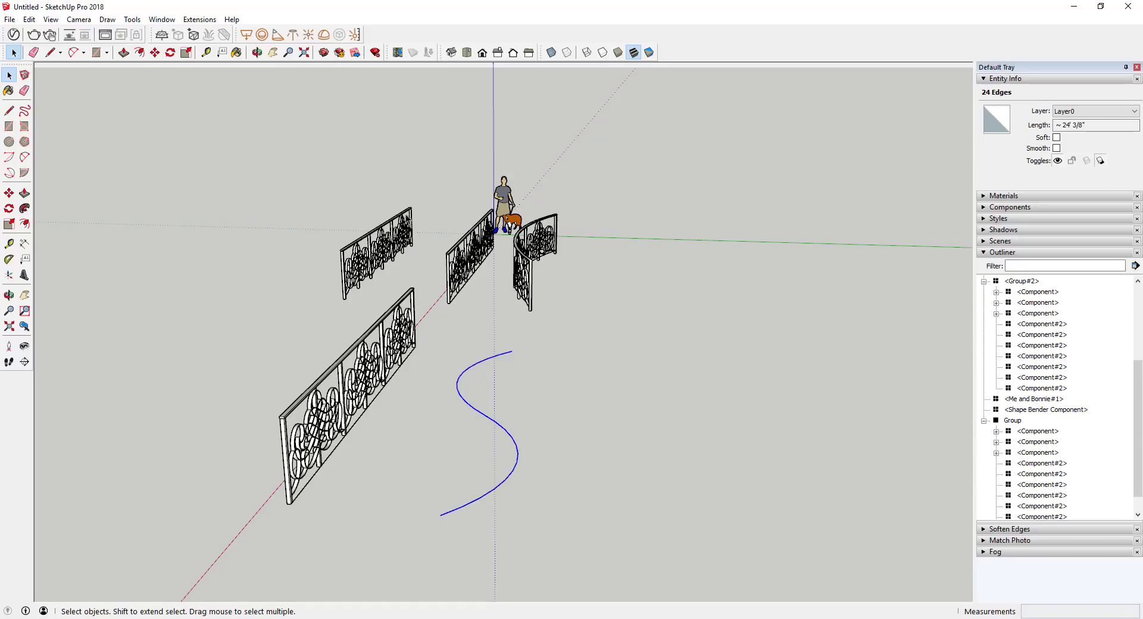
Step: Enable the Weld extension in the Extension Manager to join the arcs into one 24-segment curve
left_click(197, 20)
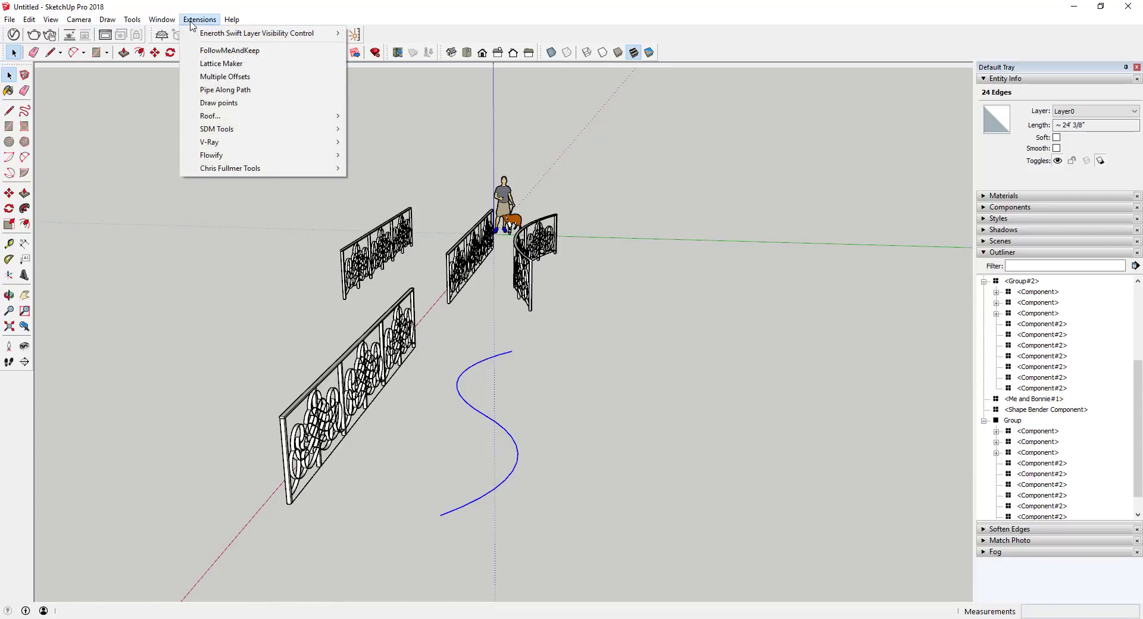
left_click(162, 19)
left_click(161, 19)
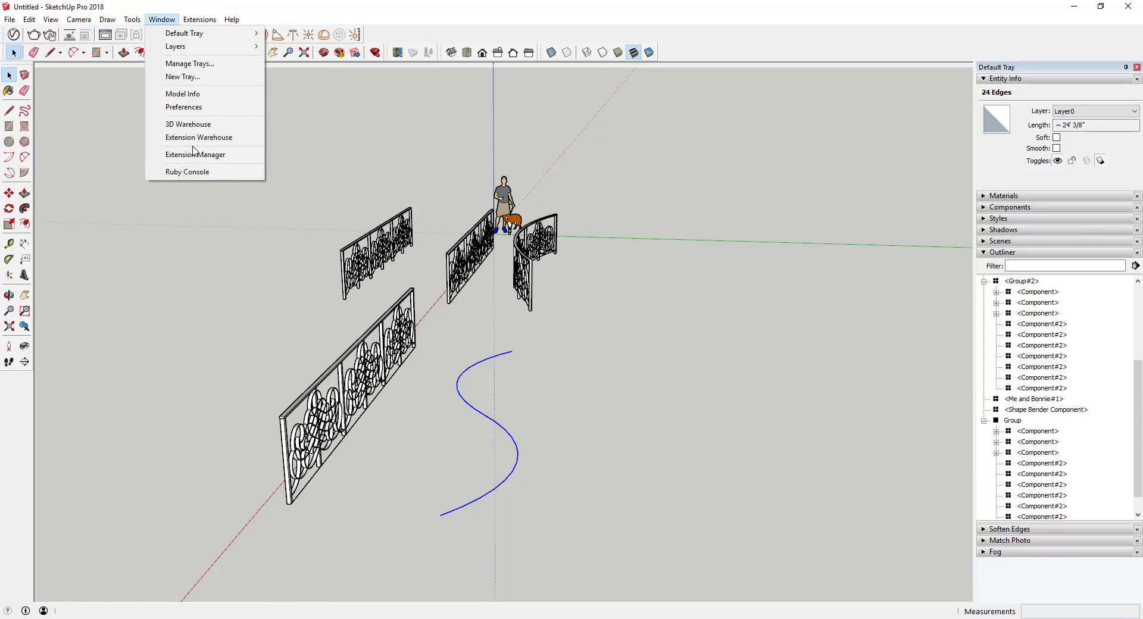
left_click(194, 153)
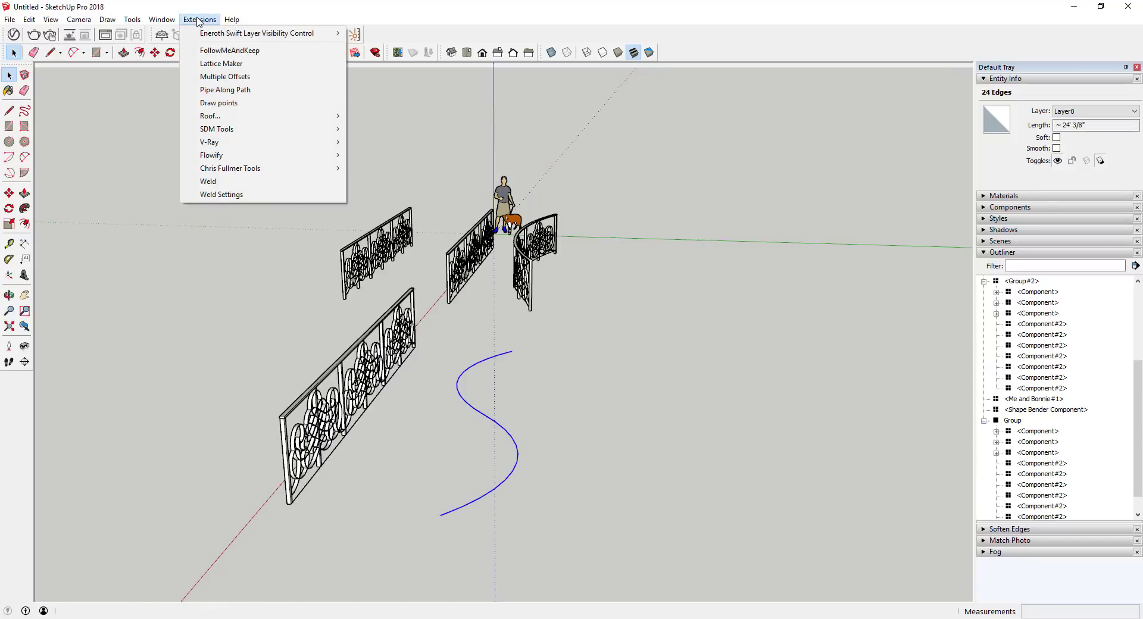
left_click(525, 428)
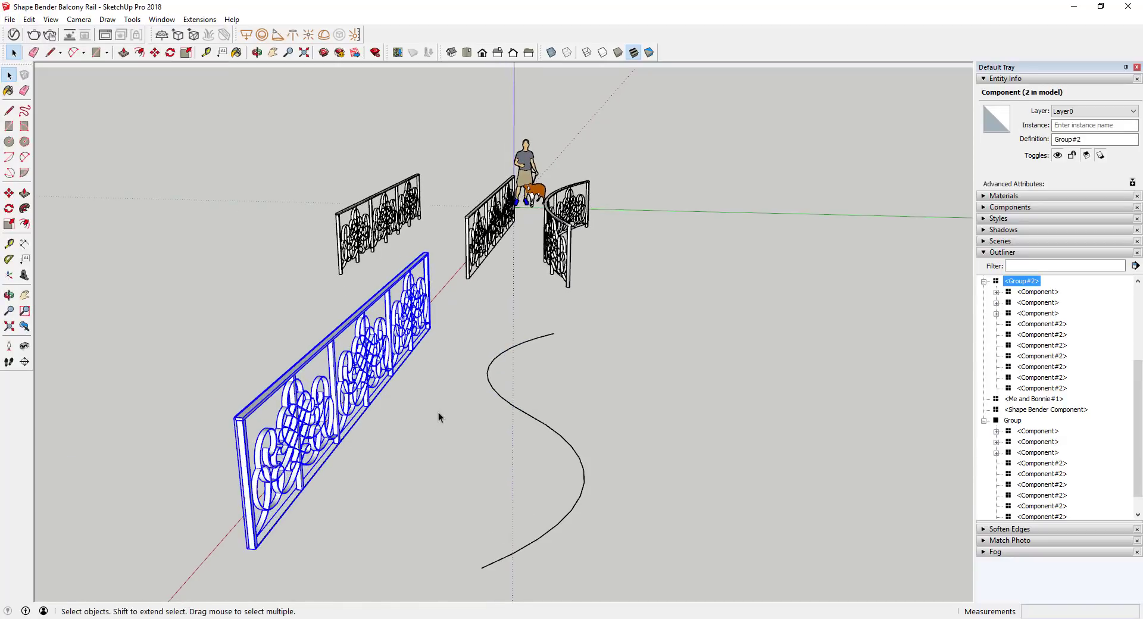
mouse_move(438, 416)
middle_mouse_down()
mouse_move(428, 388)
mouse_move(436, 409)
middle_mouse_up()
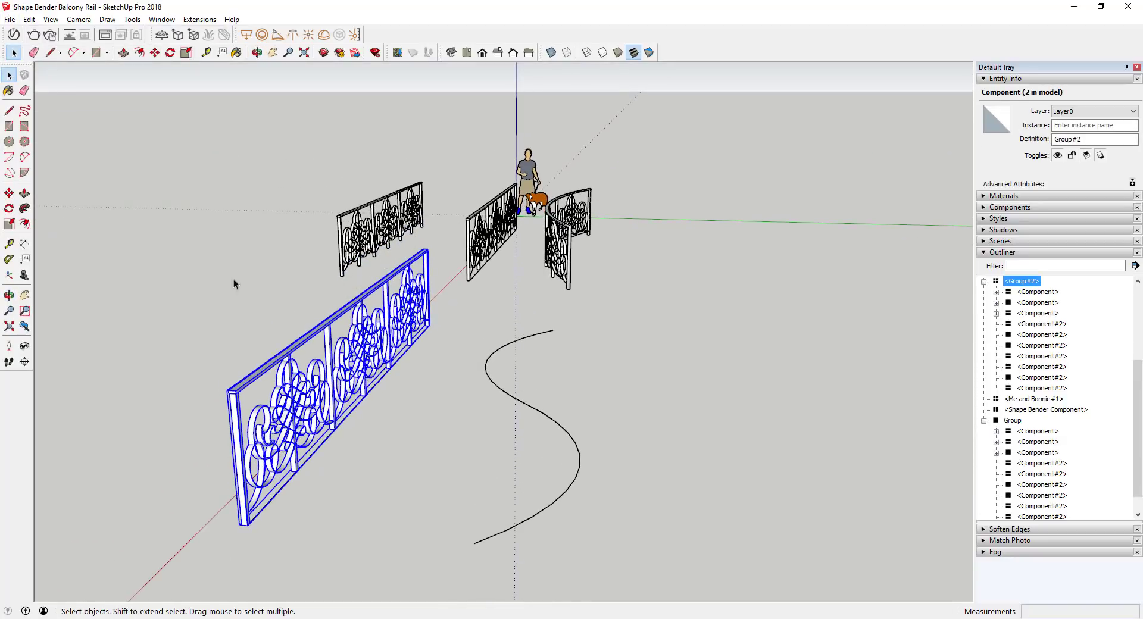
Step: Preview the railing bent with Shape Bender, using its bottom edge as reference and the S-curve as path
left_click(198, 20)
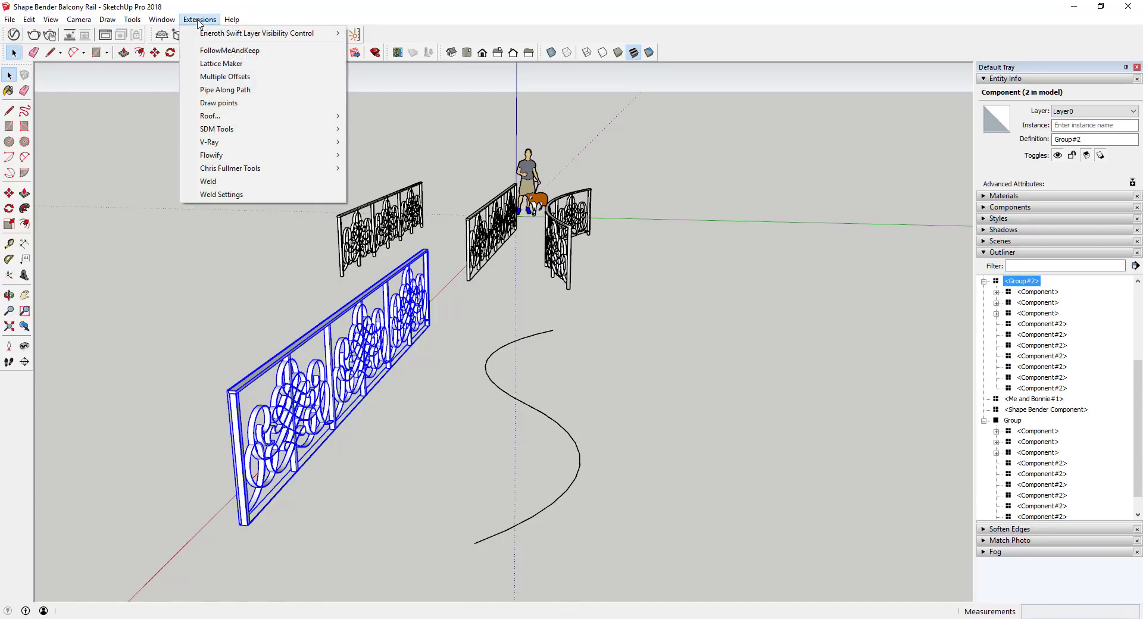
mouse_move(260, 169)
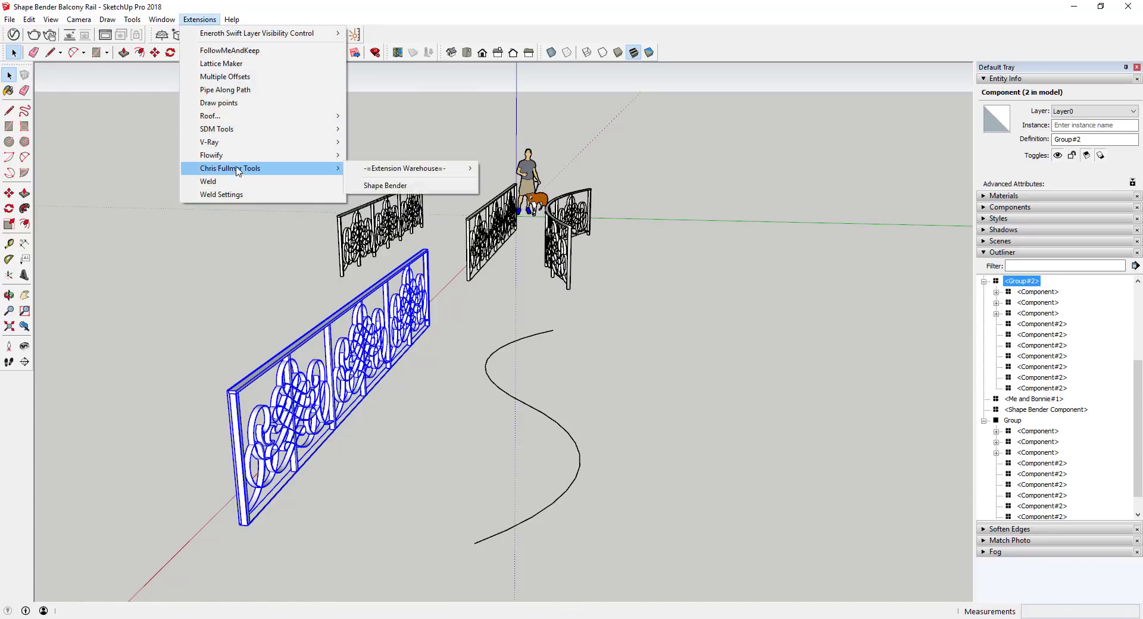
left_click(384, 186)
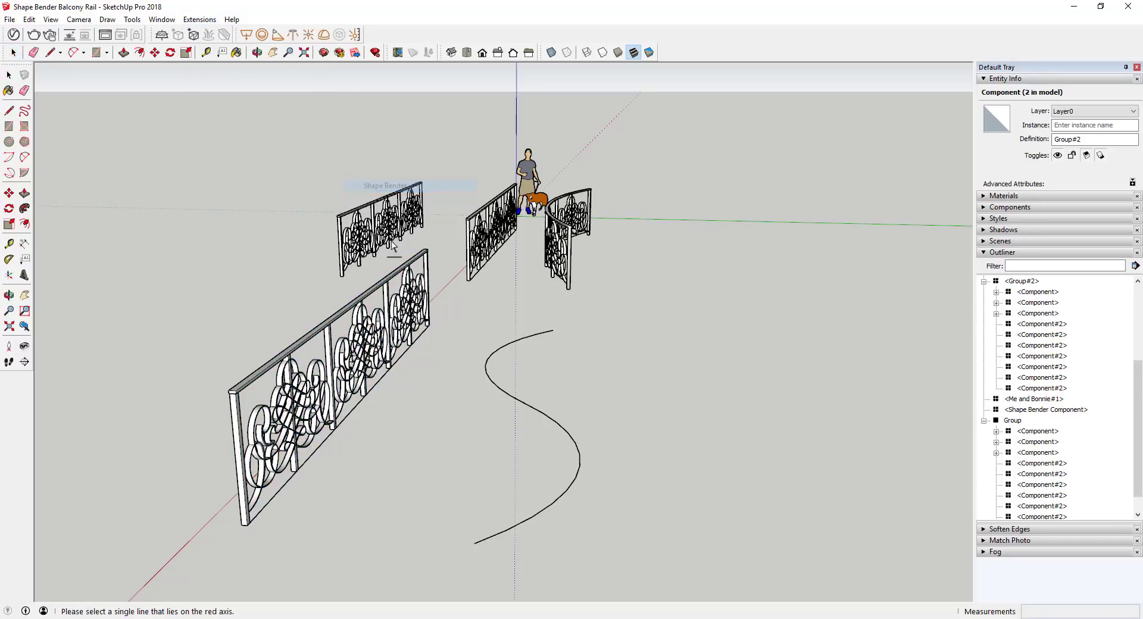
left_click(382, 381)
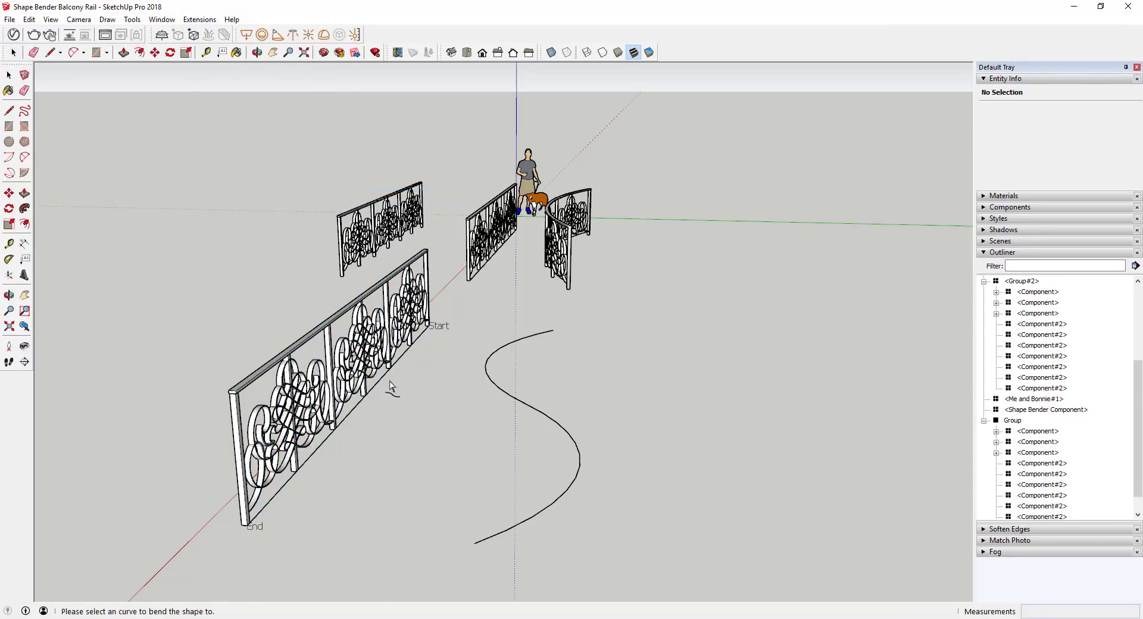
left_click(501, 394)
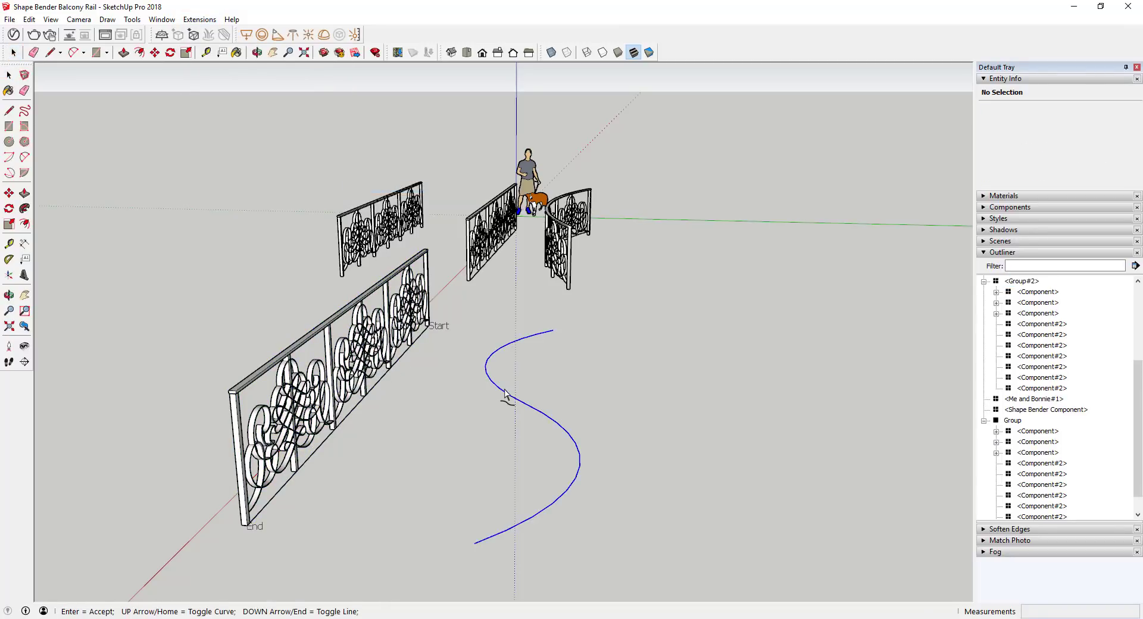
key("Return")
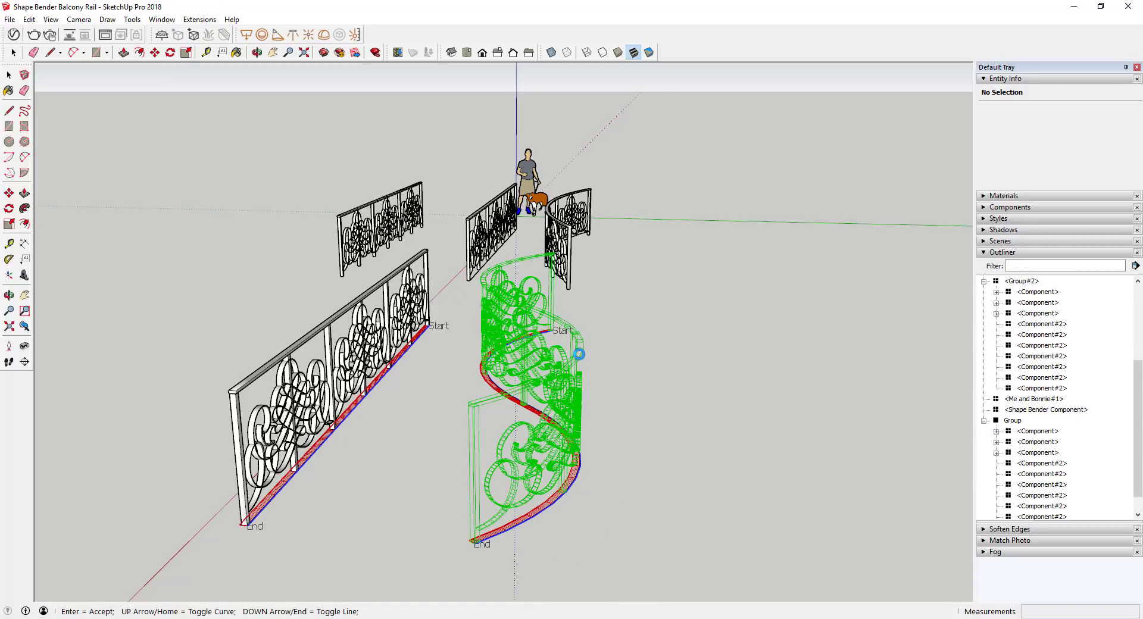
middle_click_drag(530, 375, 525, 331)
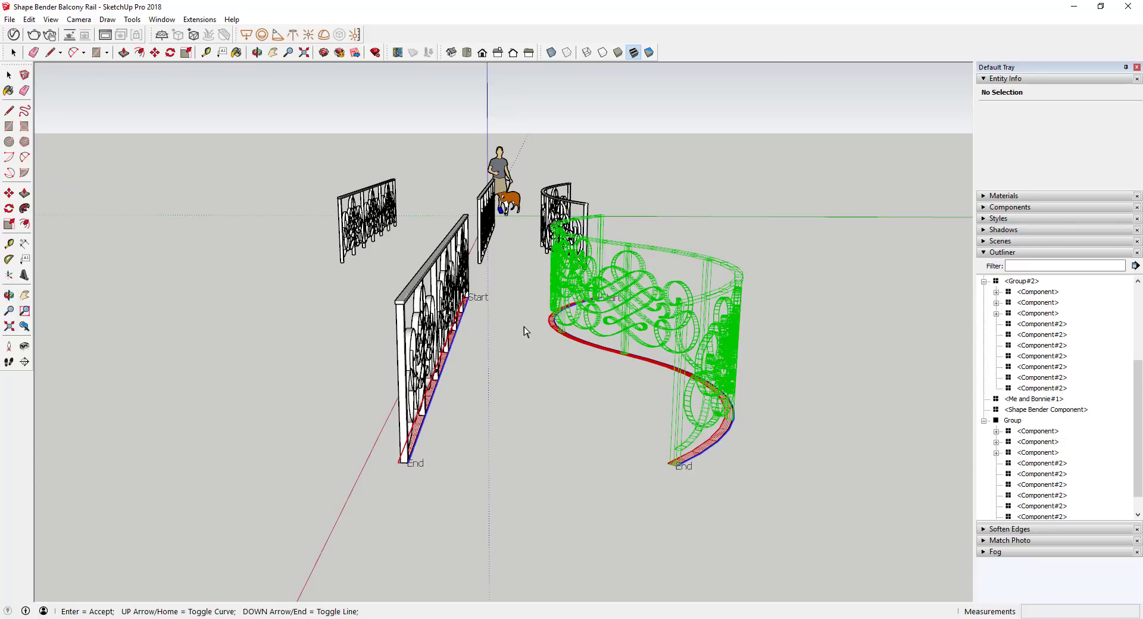